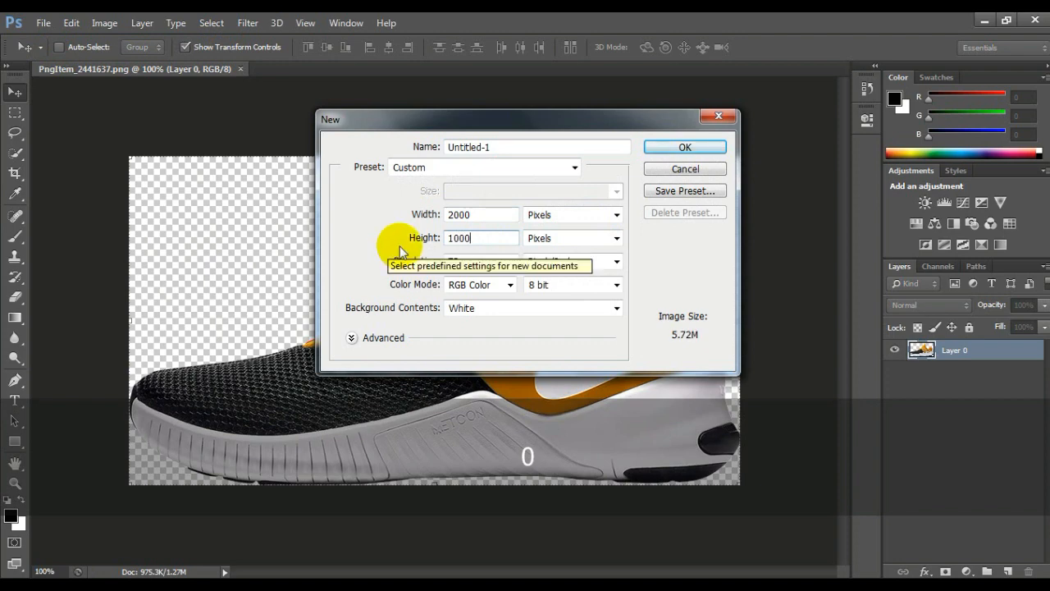
Step: Set the resolution to 150 pixels/inch and create the new 2000 by 1000 pixel document
{"action": "double_click", "coordinate": [455, 261]}
{"action": "type", "text": "150"}
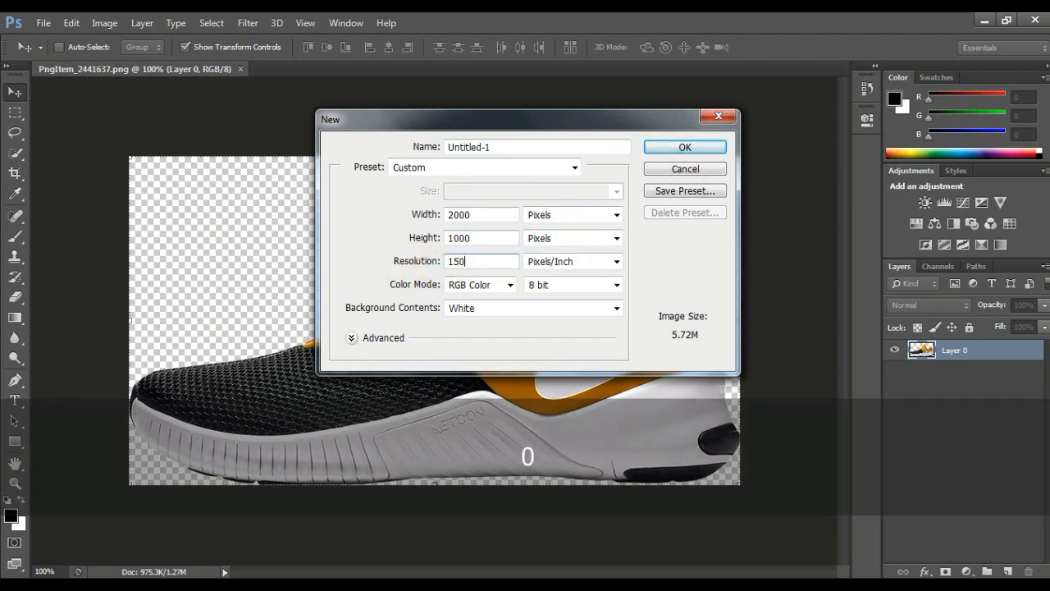
{"action": "left_click", "coordinate": [675, 146]}
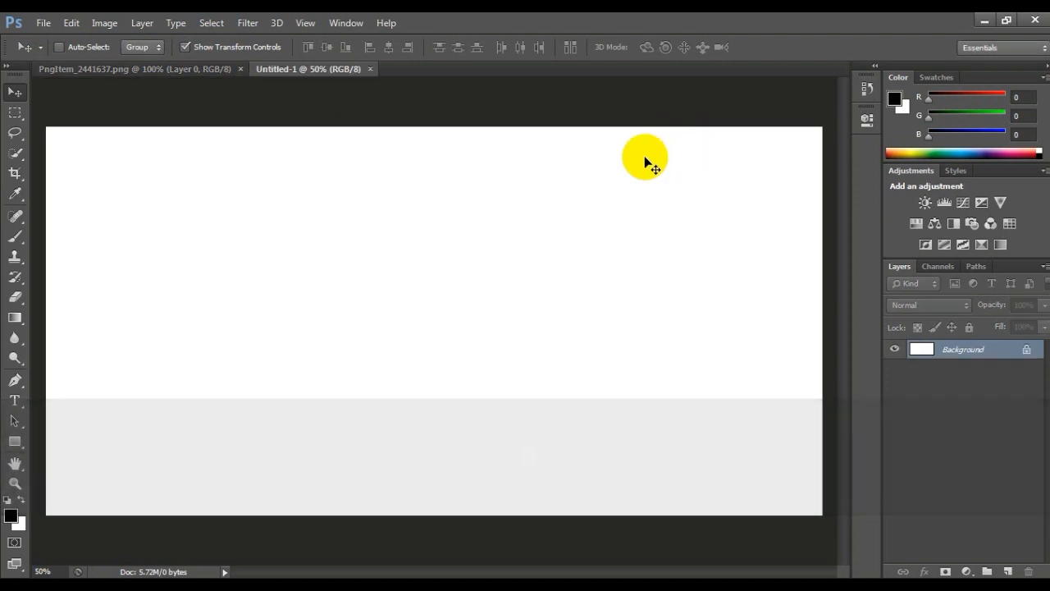
Step: Select the whole canvas, fill it with blue 0a1bff using the Paint Bucket, and clear the selection
{"action": "left_click", "coordinate": [14, 114]}
{"action": "left_click_drag", "start_coordinate": [44, 124], "coordinate": [832, 534]}
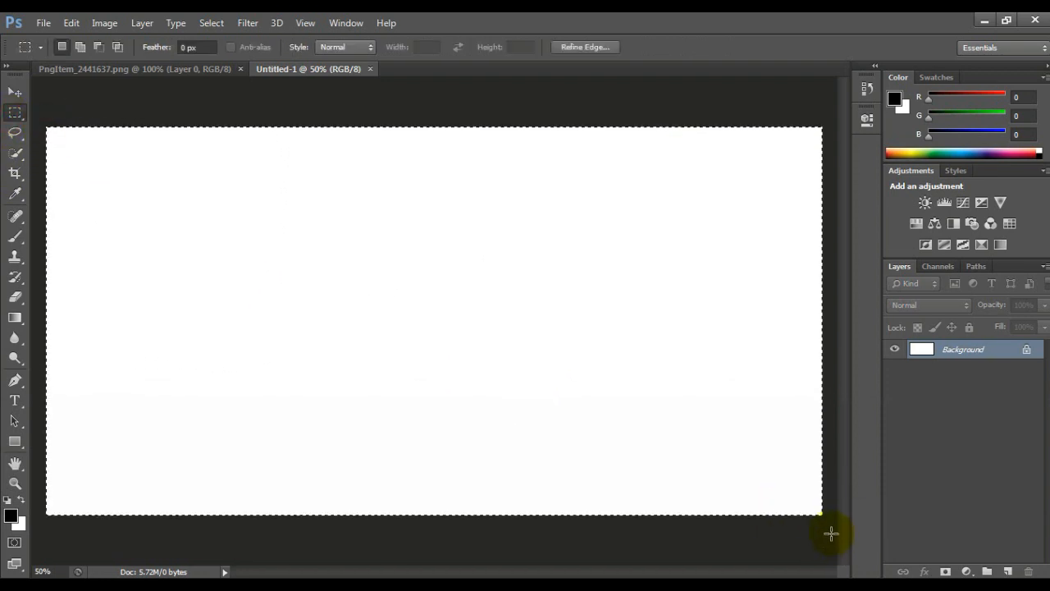
{"action": "left_click", "coordinate": [14, 320]}
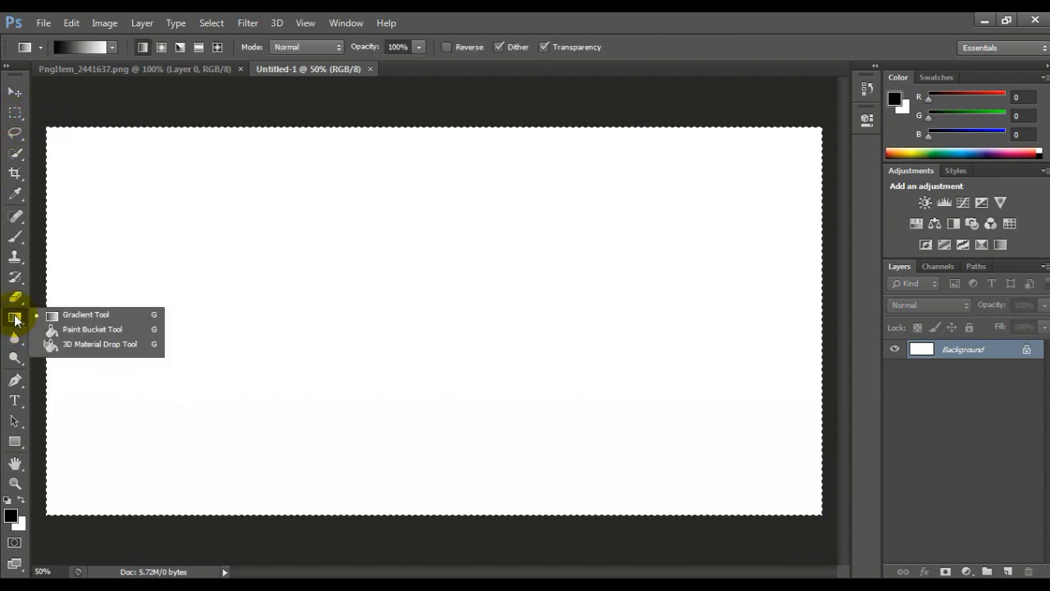
{"action": "left_click", "coordinate": [82, 329]}
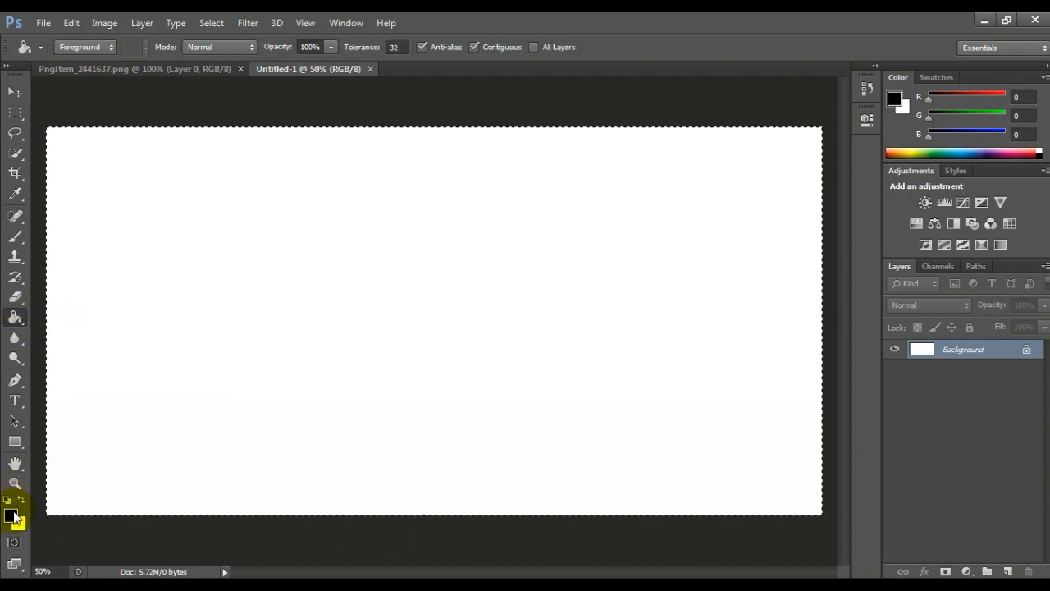
{"action": "left_click", "coordinate": [11, 514]}
{"action": "left_click", "coordinate": [544, 220]}
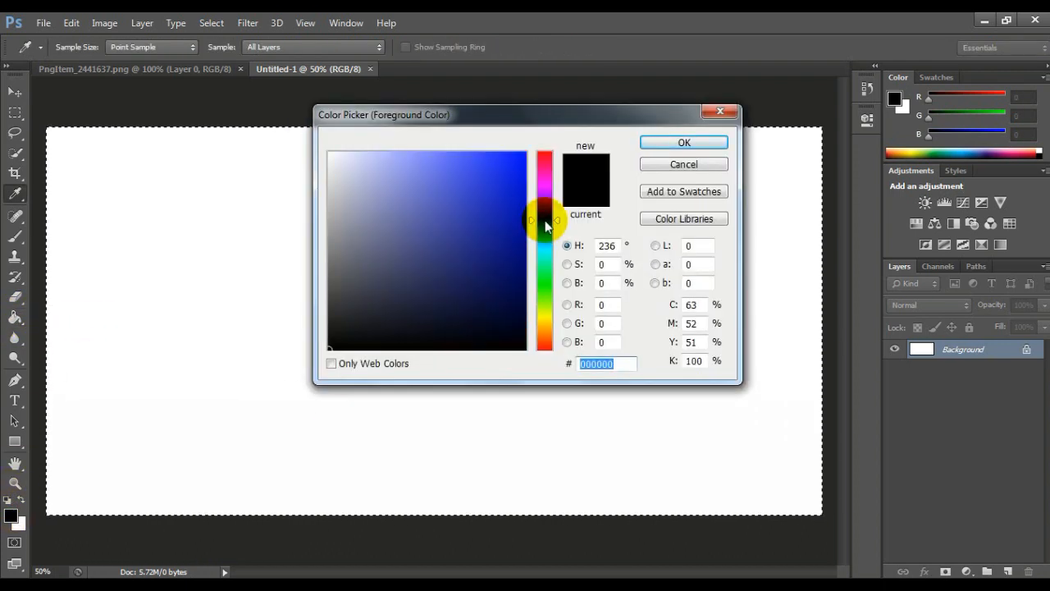
{"action": "left_click", "coordinate": [517, 153]}
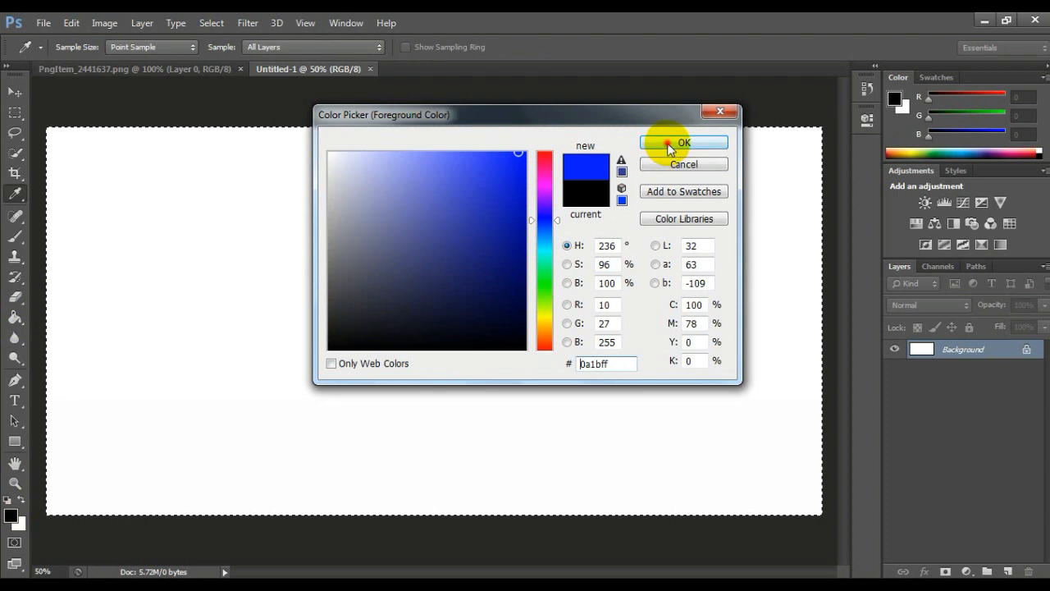
{"action": "left_click", "coordinate": [683, 142]}
{"action": "left_click", "coordinate": [503, 202]}
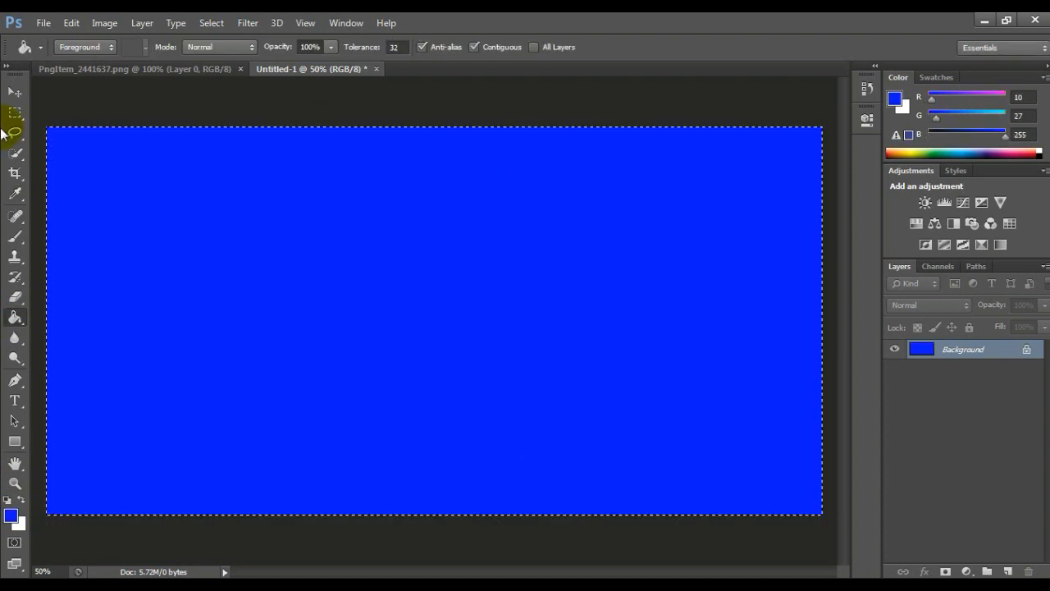
{"action": "left_click", "coordinate": [15, 92]}
{"action": "left_click", "coordinate": [102, 218]}
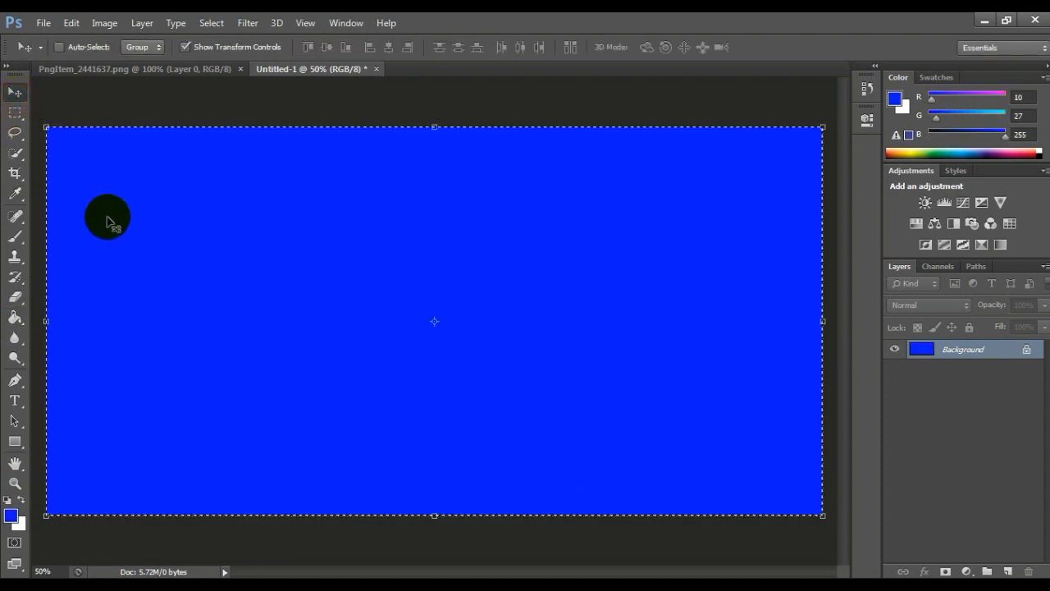
{"action": "key", "text": "ctrl+d"}
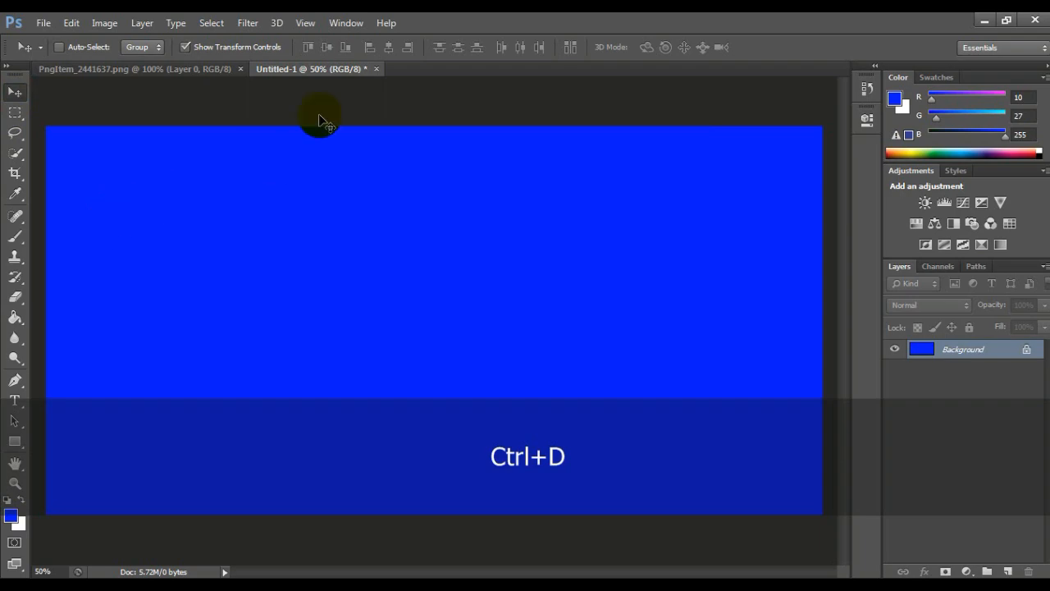
Step: Bring the shoe image into the Untitled-1 document, close its source file, and place the shoe on the canvas's left half
{"action": "left_click", "coordinate": [209, 68]}
{"action": "left_click_drag", "start_coordinate": [199, 79], "coordinate": [325, 77]}
{"action": "left_click_drag", "start_coordinate": [372, 202], "coordinate": [680, 242]}
{"action": "left_click", "coordinate": [576, 77]}
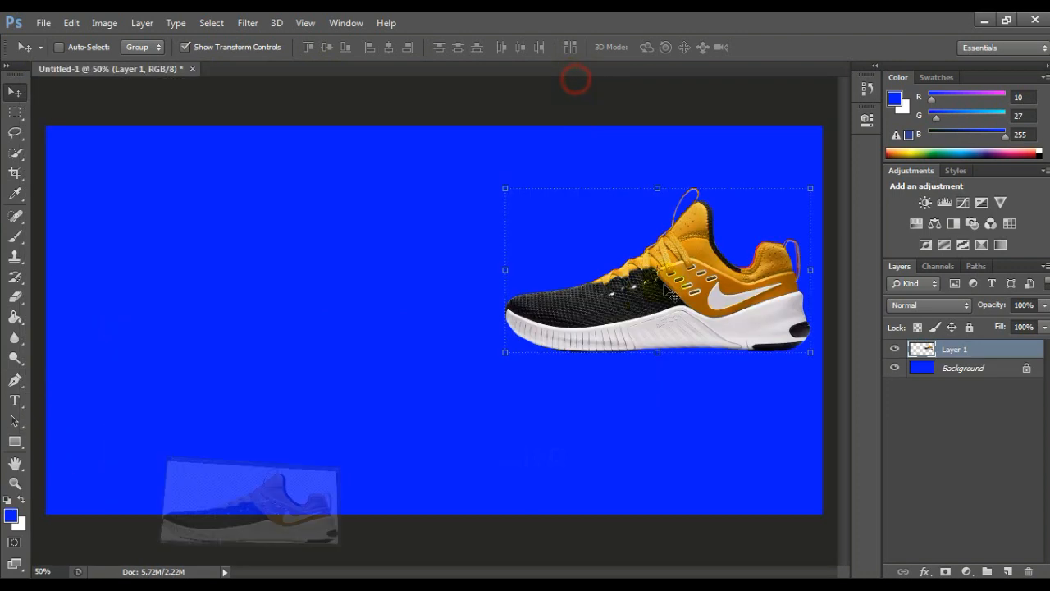
{"action": "left_click_drag", "start_coordinate": [667, 287], "coordinate": [318, 296]}
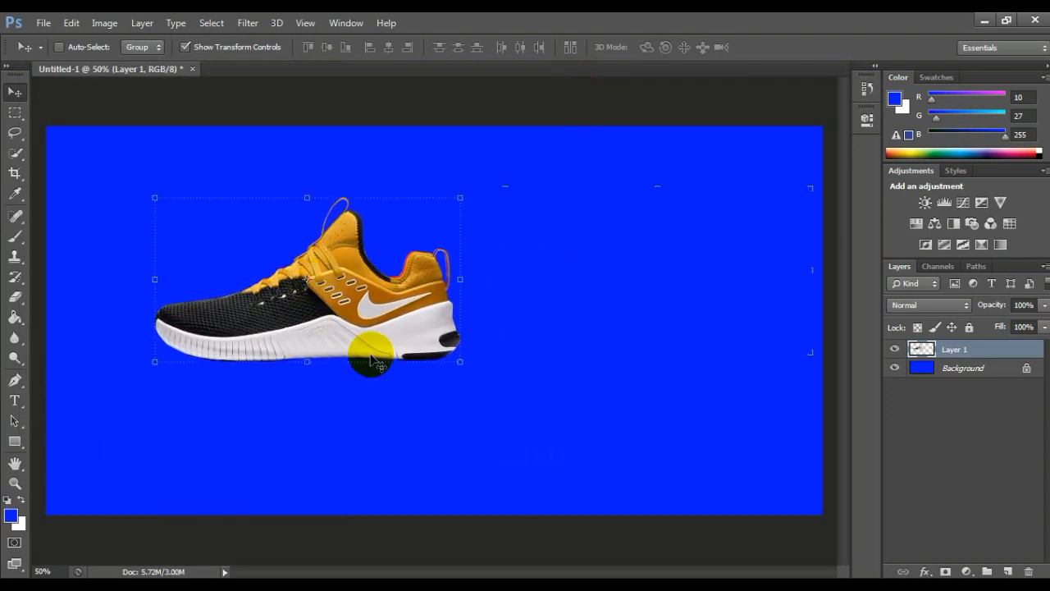
Step: Rotate the shoe about -37.7° so its toe points down, apply the transformation, and shift the shoe further left
{"action": "left_click_drag", "start_coordinate": [472, 374], "coordinate": [456, 259]}
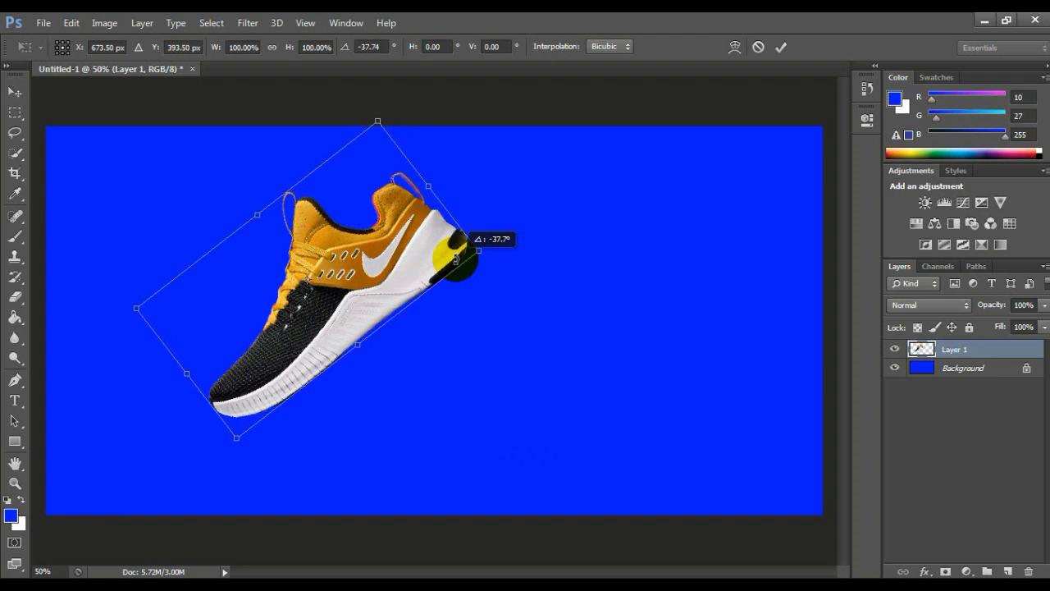
{"action": "left_click_drag", "start_coordinate": [456, 259], "coordinate": [456, 259]}
{"action": "left_click_drag", "start_coordinate": [330, 294], "coordinate": [284, 322]}
{"action": "left_click", "coordinate": [14, 92]}
{"action": "left_click", "coordinate": [338, 210]}
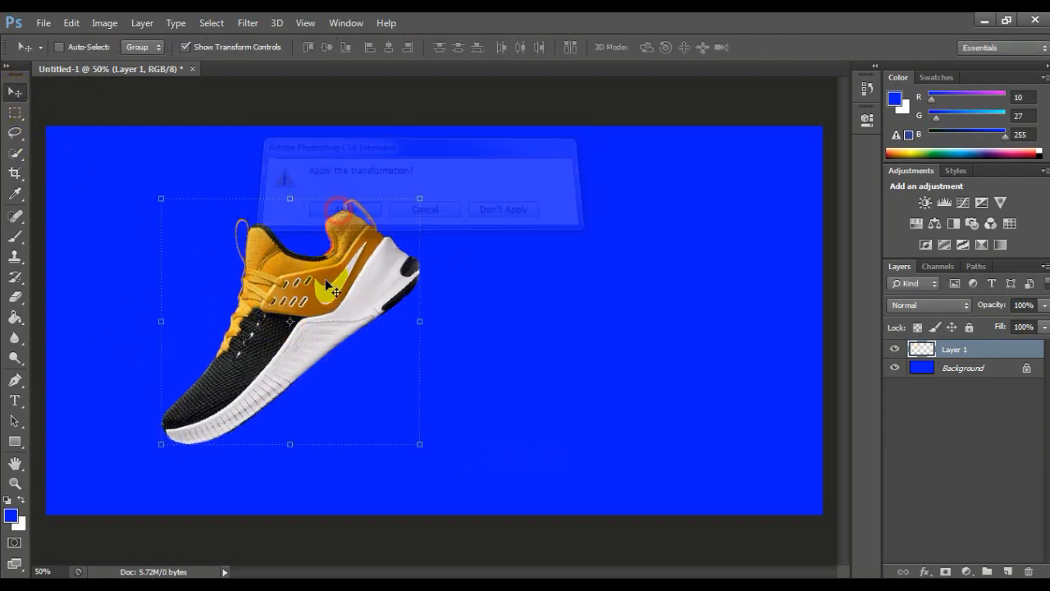
{"action": "left_click_drag", "start_coordinate": [326, 267], "coordinate": [316, 287]}
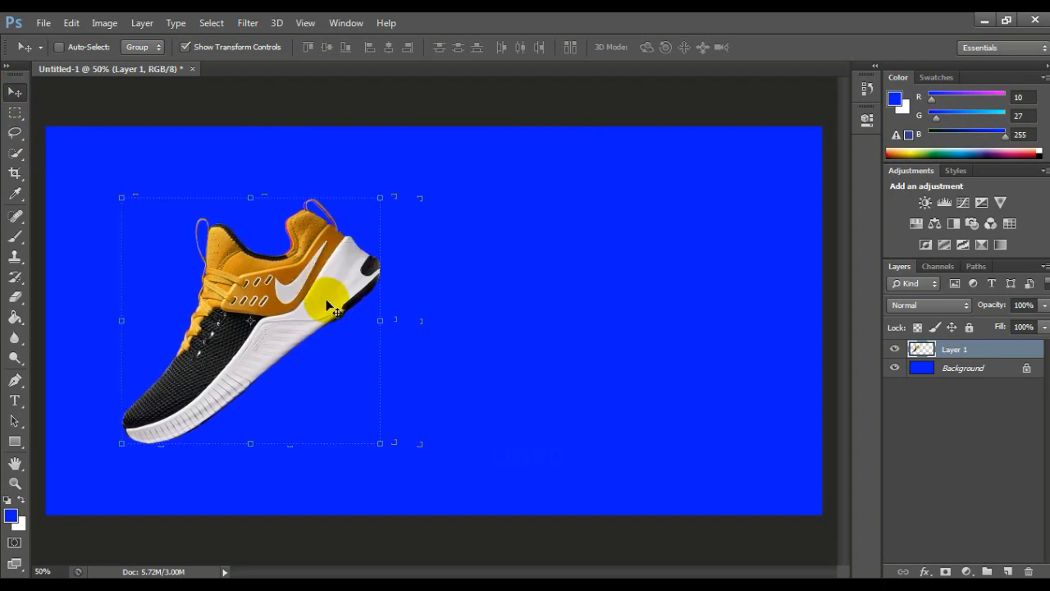
Step: Duplicate the shoe layer 22 times, offsetting each copy slightly to the right to build a row of overlapping shoes
{"action": "left_click", "coordinate": [14, 359]}
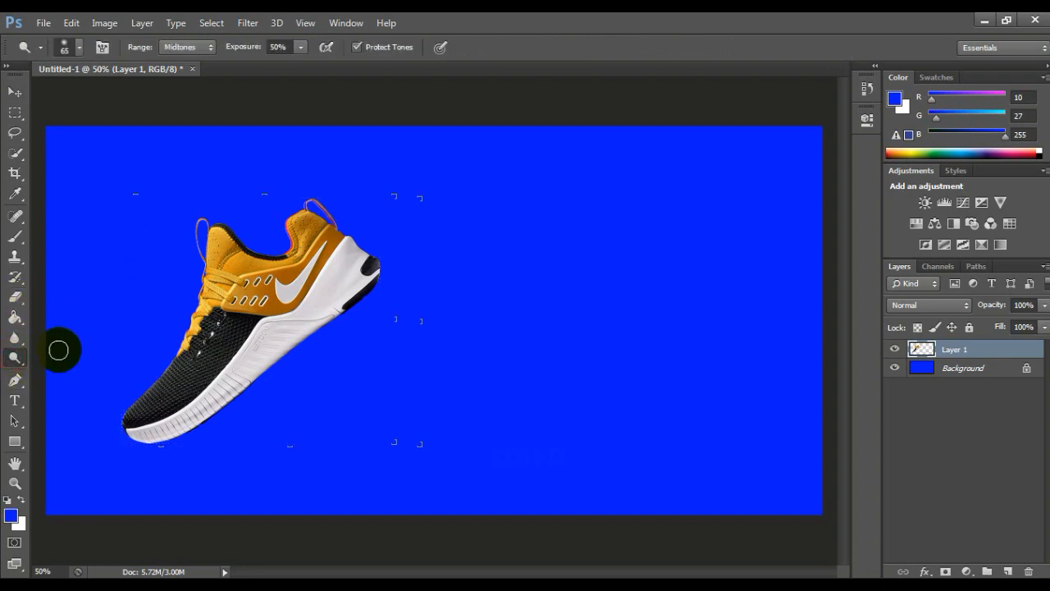
{"action": "left_click", "coordinate": [14, 483]}
{"action": "left_click_drag", "start_coordinate": [113, 190], "coordinate": [463, 455]}
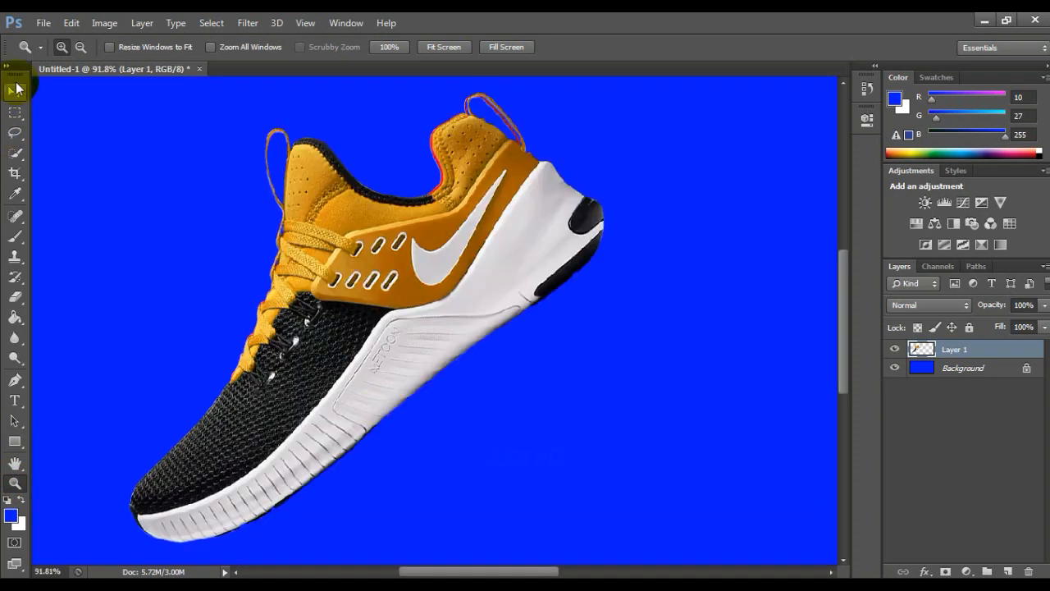
{"action": "left_click", "coordinate": [14, 91]}
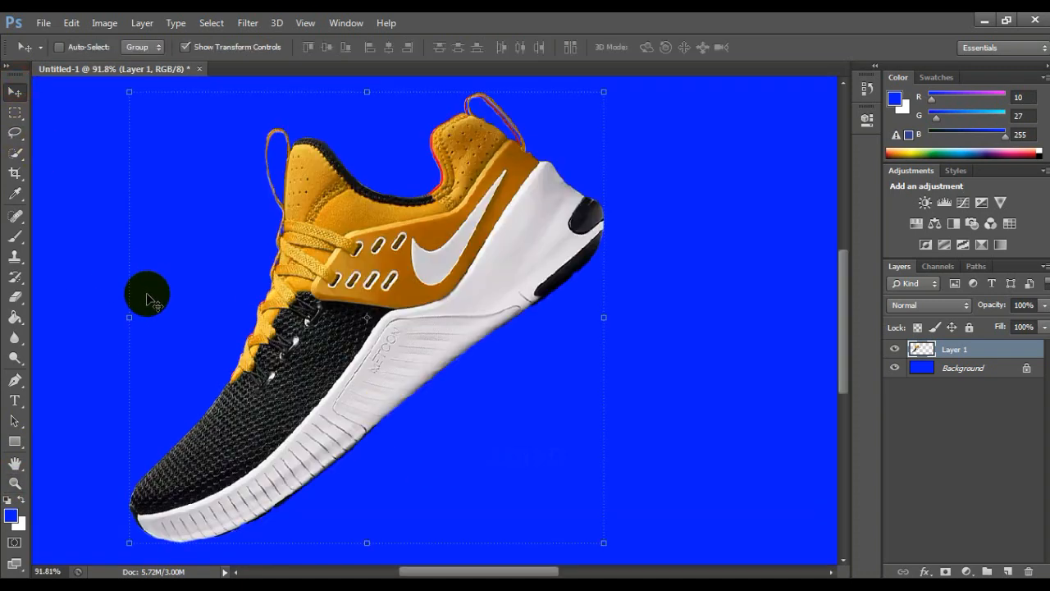
{"action": "key", "text": "alt"}
{"action": "mouse_move", "coordinate": [309, 332]}
{"action": "left_mouse_down"}
{"action": "mouse_move", "coordinate": [320, 335]}
{"action": "mouse_move", "coordinate": [301, 336]}
{"action": "left_mouse_up"}
{"action": "left_click_drag", "start_coordinate": [293, 335], "coordinate": [466, 379]}
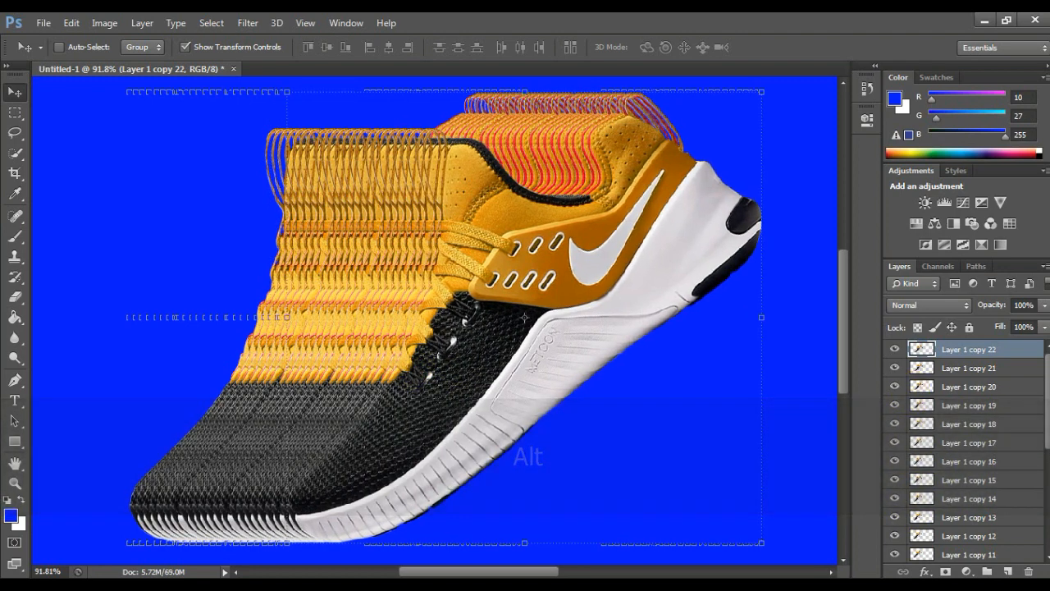
Step: Hide the original Layer 1 and merge all the shoe copies above it into a single layer
{"action": "scroll", "coordinate": [908, 516], "scroll_direction": "down", "scroll_amount": 5}
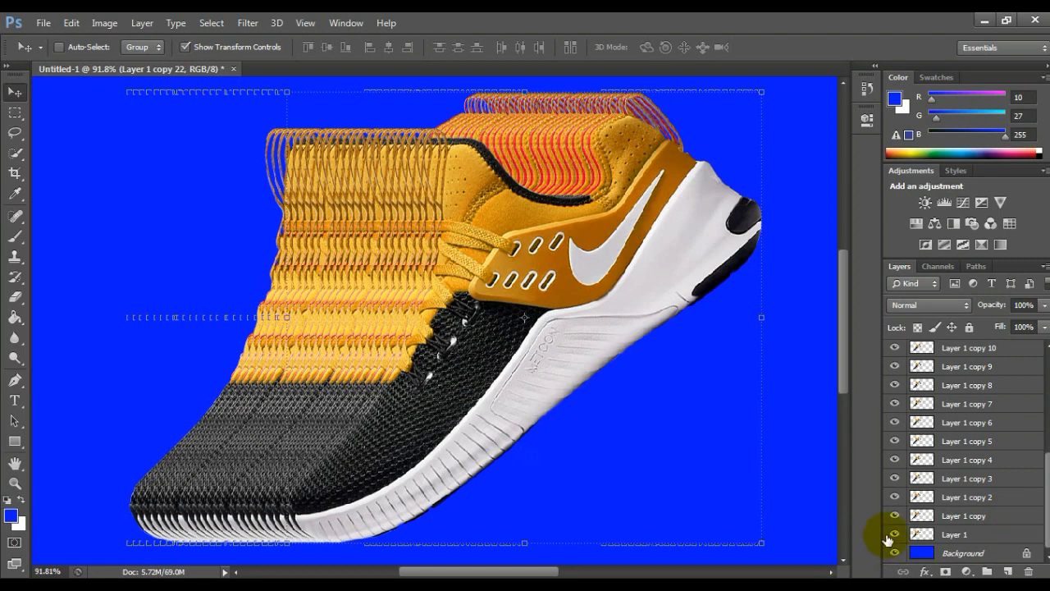
{"action": "left_click", "coordinate": [894, 534]}
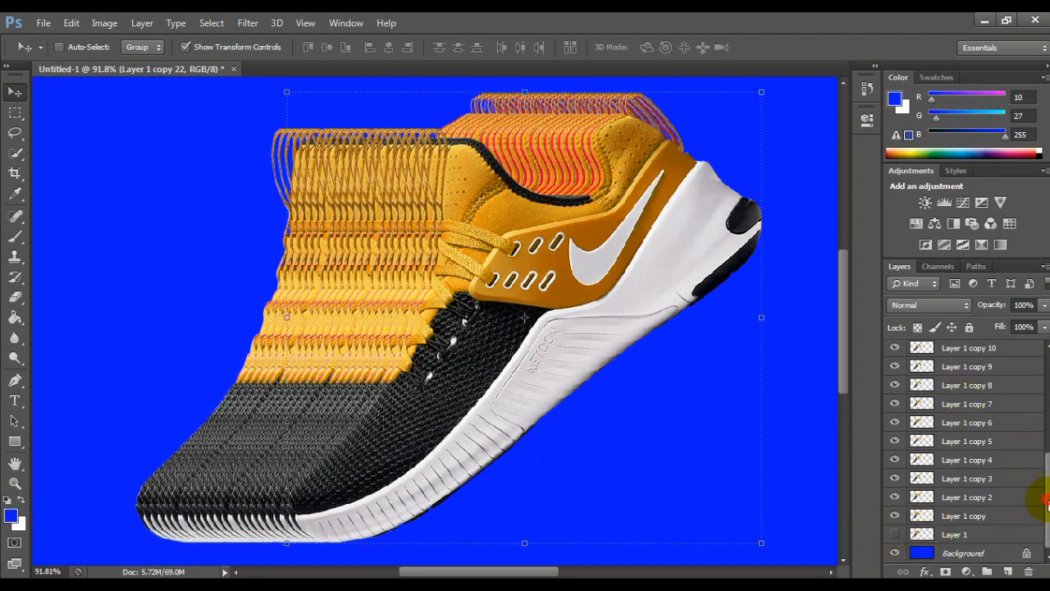
{"action": "left_click_drag", "start_coordinate": [1048, 502], "coordinate": [1040, 397]}
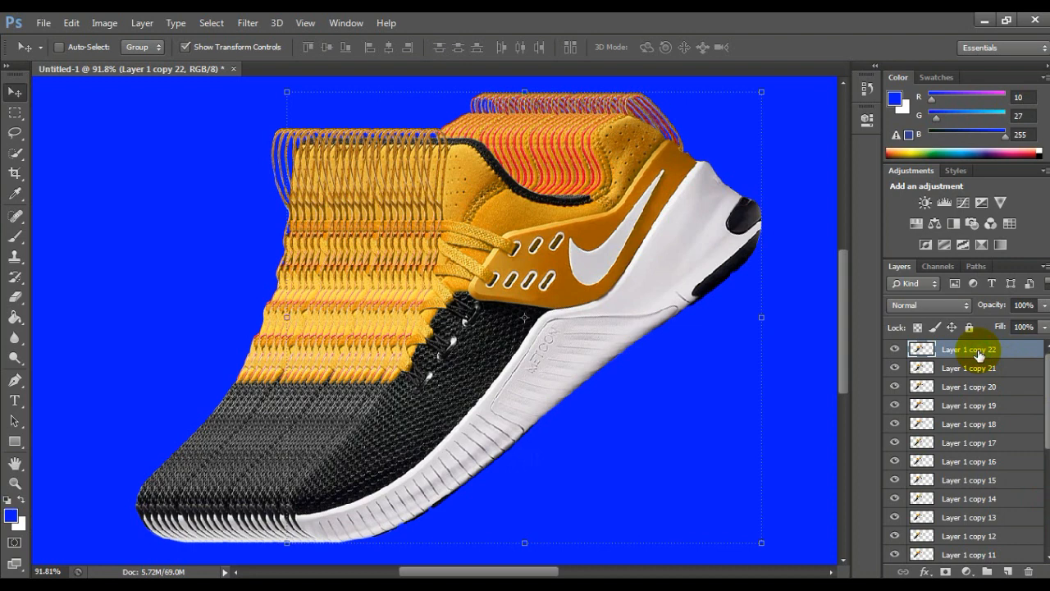
{"action": "key", "text": "ctrl"}
{"action": "key", "text": "ctrl+e"}
{"action": "key", "text": "ctrl+e"}
{"action": "key", "text": "ctrl+e"}
{"action": "key", "text": "ctrl+e"}
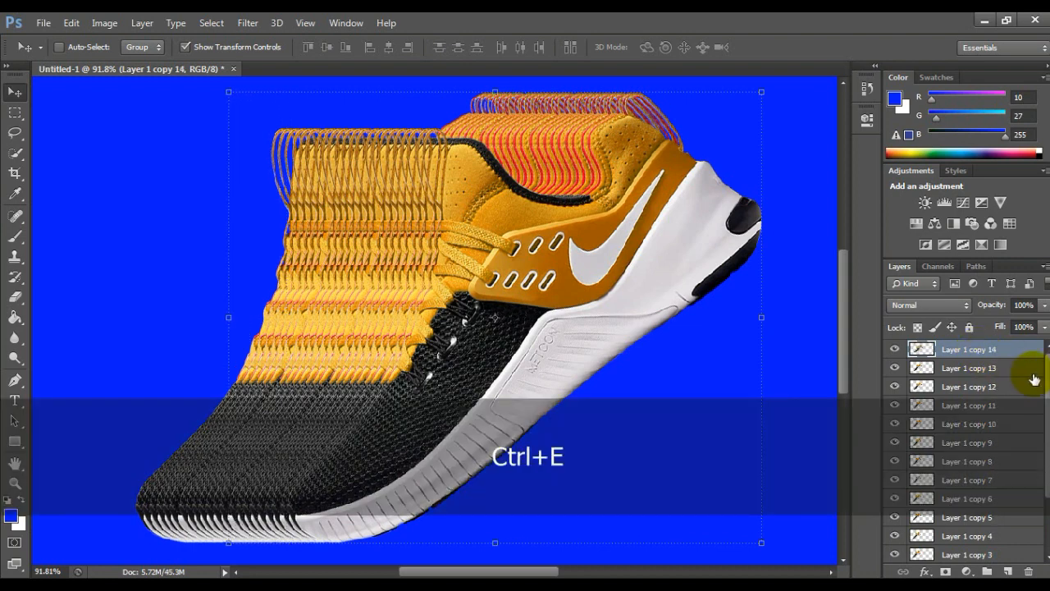
{"action": "key", "text": "ctrl+e"}
{"action": "key", "text": "ctrl+e"}
{"action": "key", "text": "ctrl+e"}
{"action": "key", "text": "ctrl+e"}
{"action": "key", "text": "ctrl+e"}
{"action": "key", "text": "ctrl+e"}
{"action": "key", "text": "ctrl+e"}
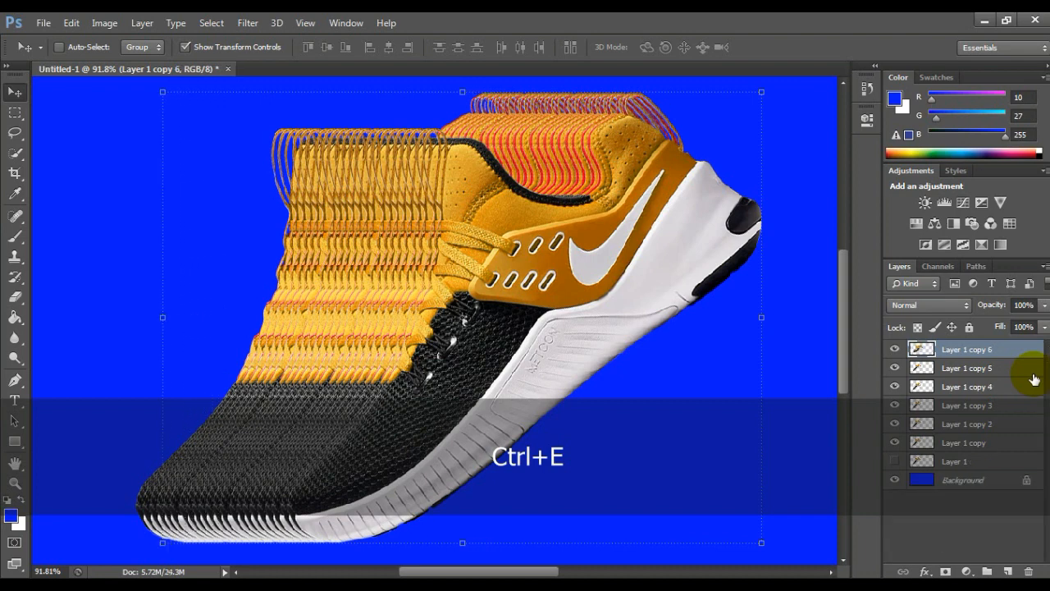
{"action": "key", "text": "ctrl+e"}
{"action": "key", "text": "ctrl+e"}
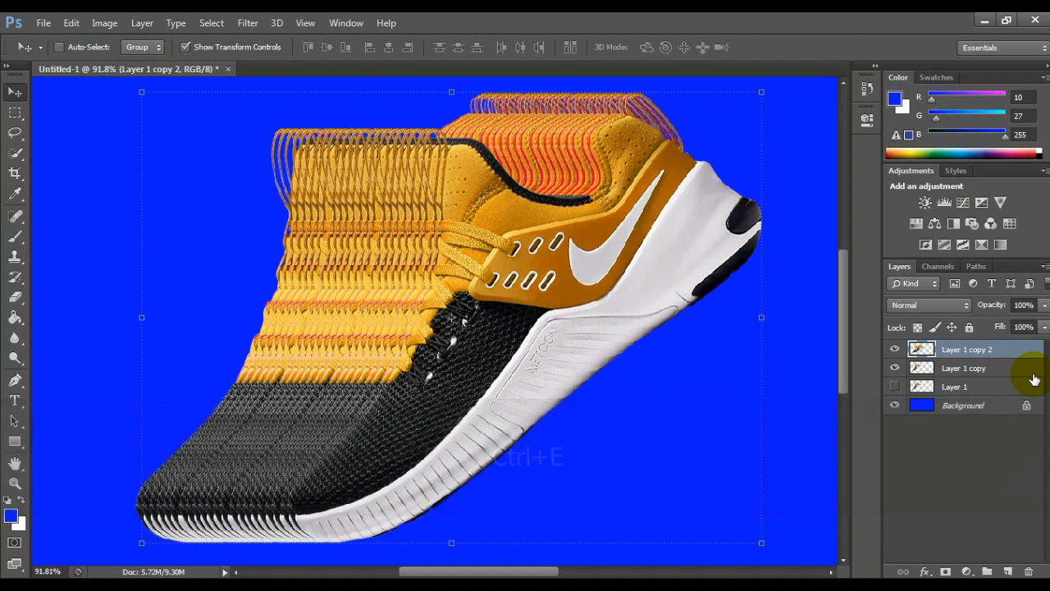
{"action": "key", "text": "ctrl+e"}
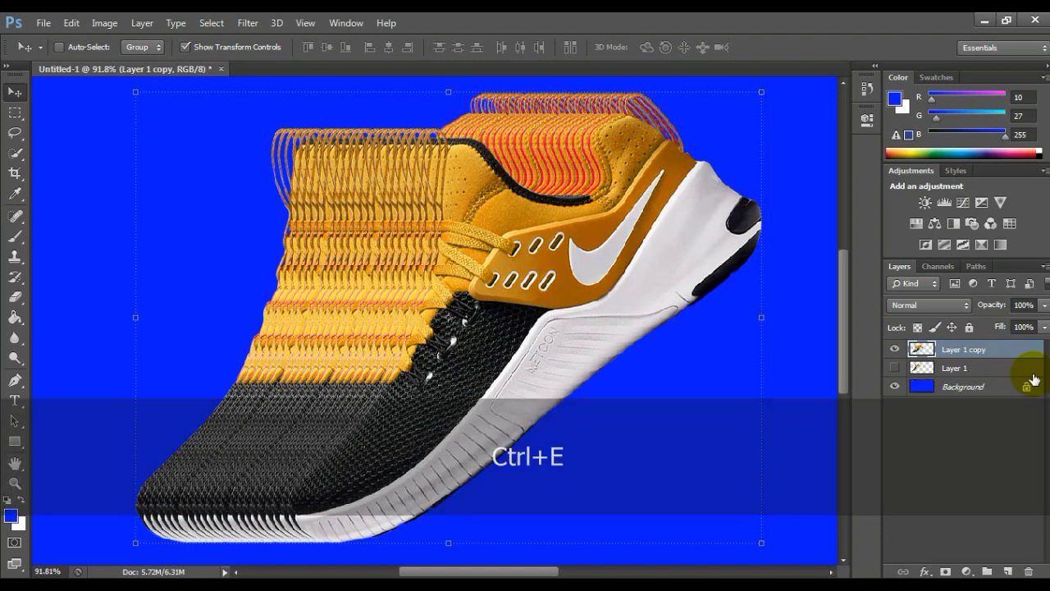
Step: Move the merged shoe layer slightly to the right
{"action": "left_click", "coordinate": [14, 484]}
{"action": "right_click", "coordinate": [404, 288]}
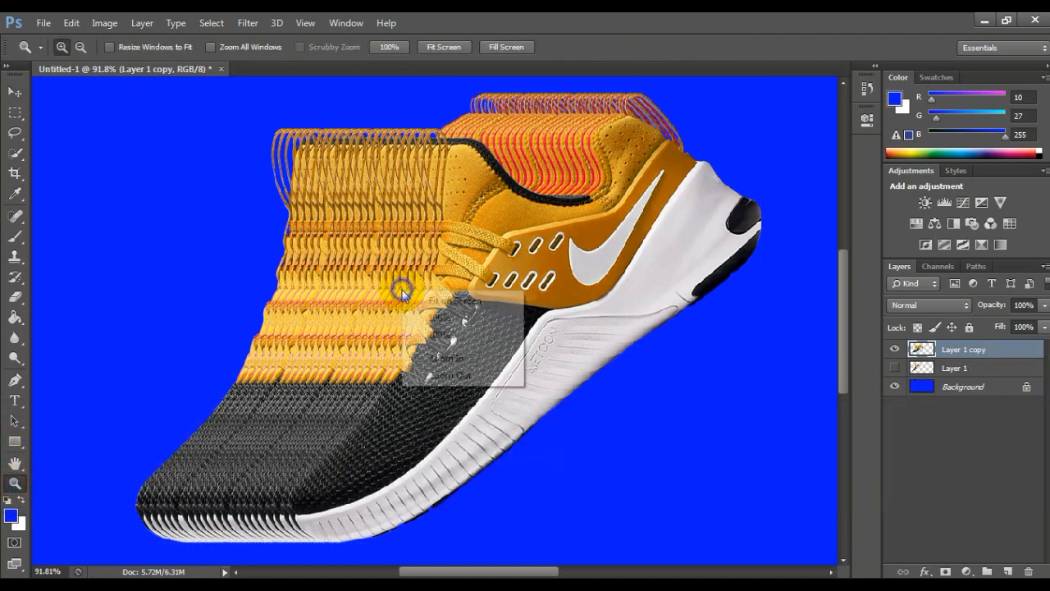
{"action": "left_click", "coordinate": [423, 374]}
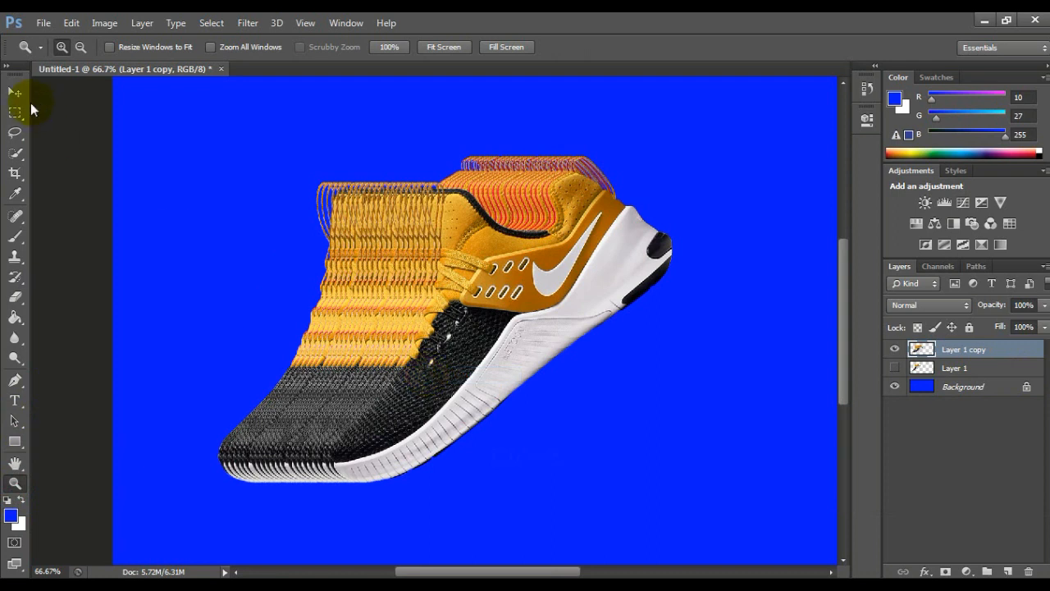
{"action": "left_click", "coordinate": [14, 92]}
{"action": "mouse_move", "coordinate": [411, 275]}
{"action": "left_mouse_down"}
{"action": "mouse_move", "coordinate": [450, 275]}
{"action": "mouse_move", "coordinate": [419, 277]}
{"action": "left_mouse_up"}
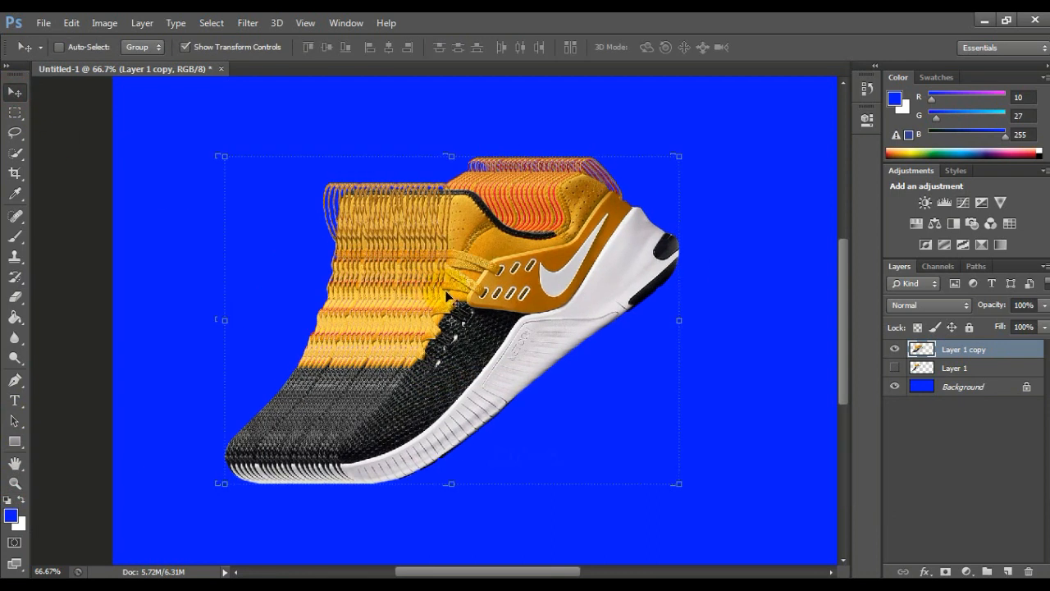
Step: Select a very thin vertical strip about 2.7 in tall through the repeated front of the shoe and copy it to a new layer
{"action": "left_click", "coordinate": [14, 113]}
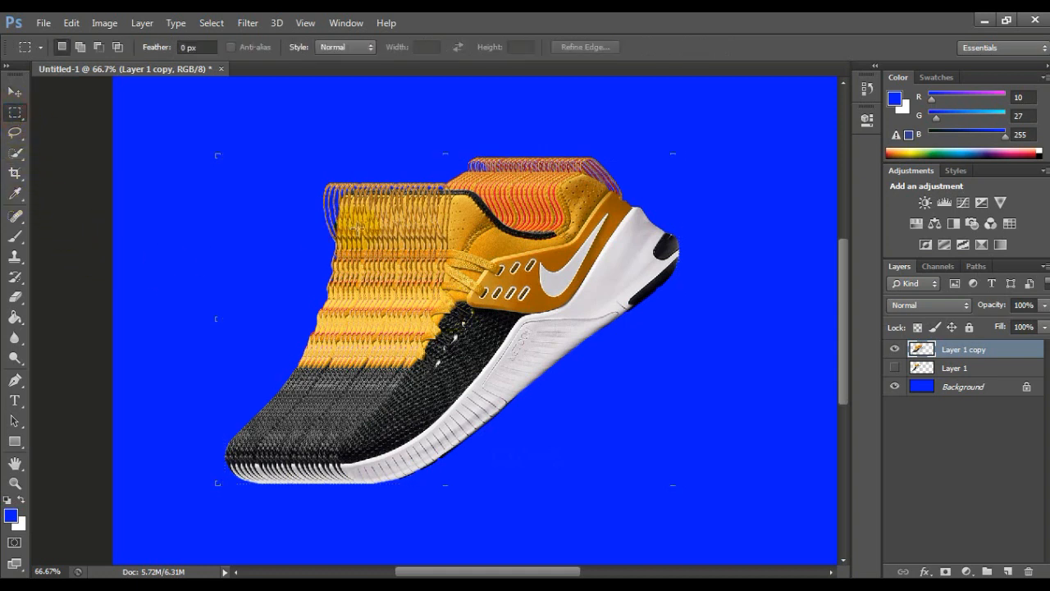
{"action": "left_click_drag", "start_coordinate": [350, 212], "coordinate": [351, 419]}
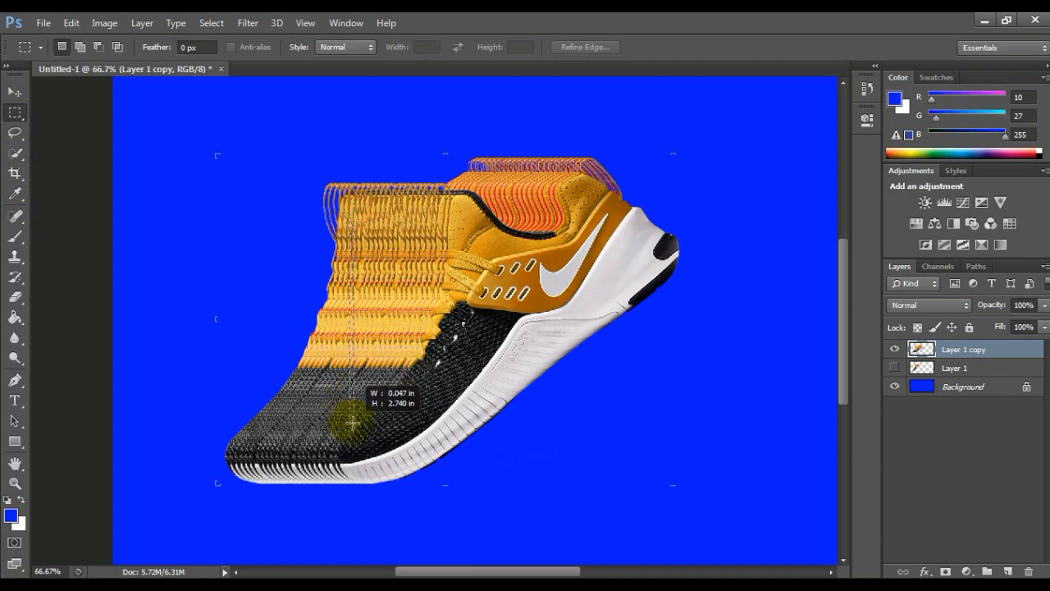
{"action": "left_click_drag", "start_coordinate": [352, 423], "coordinate": [350, 425]}
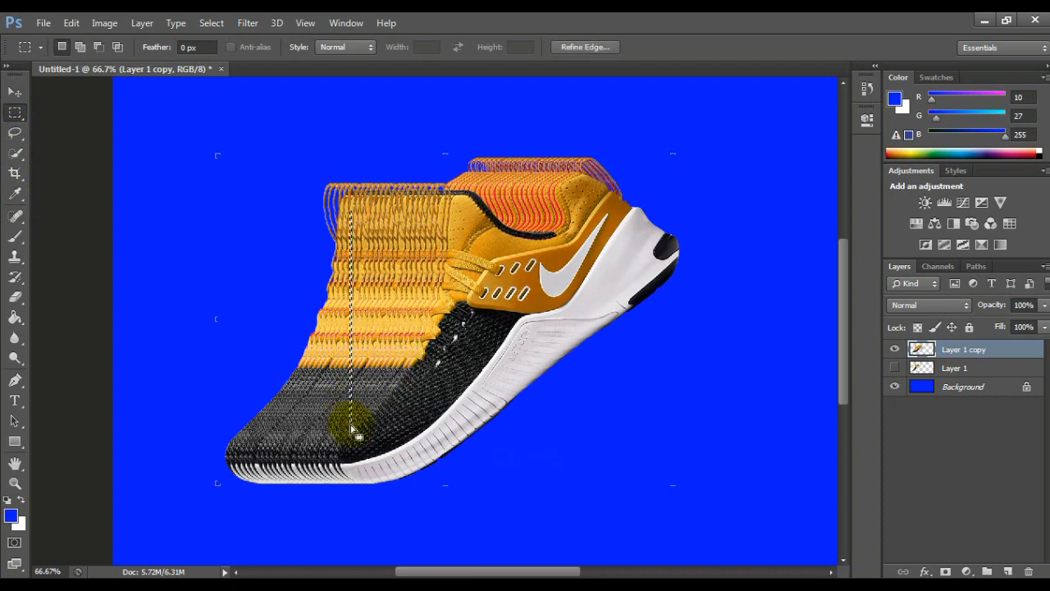
{"action": "left_click", "coordinate": [14, 93]}
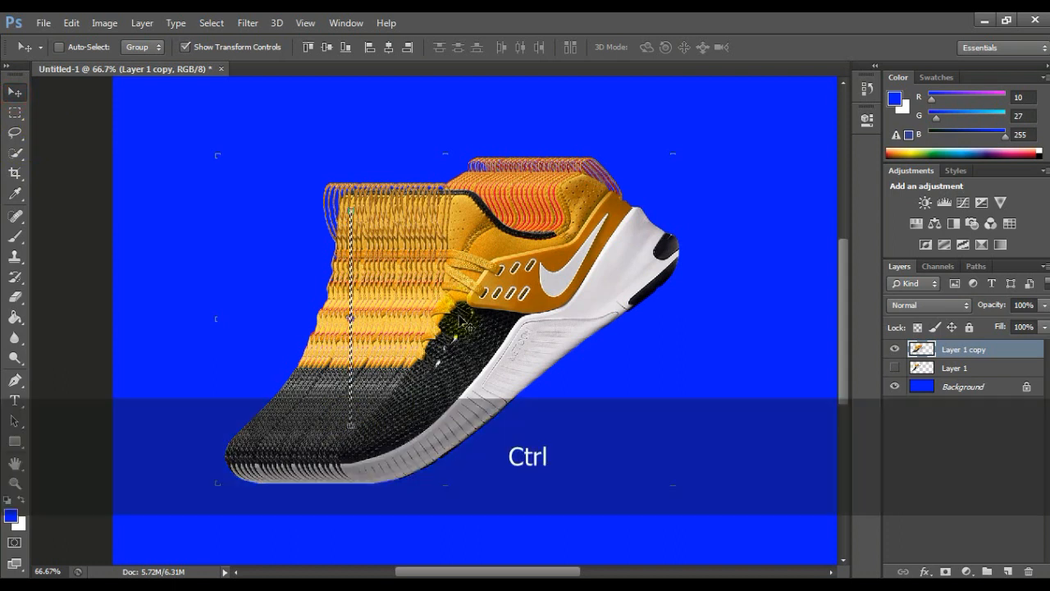
{"action": "key", "text": "ctrl+j"}
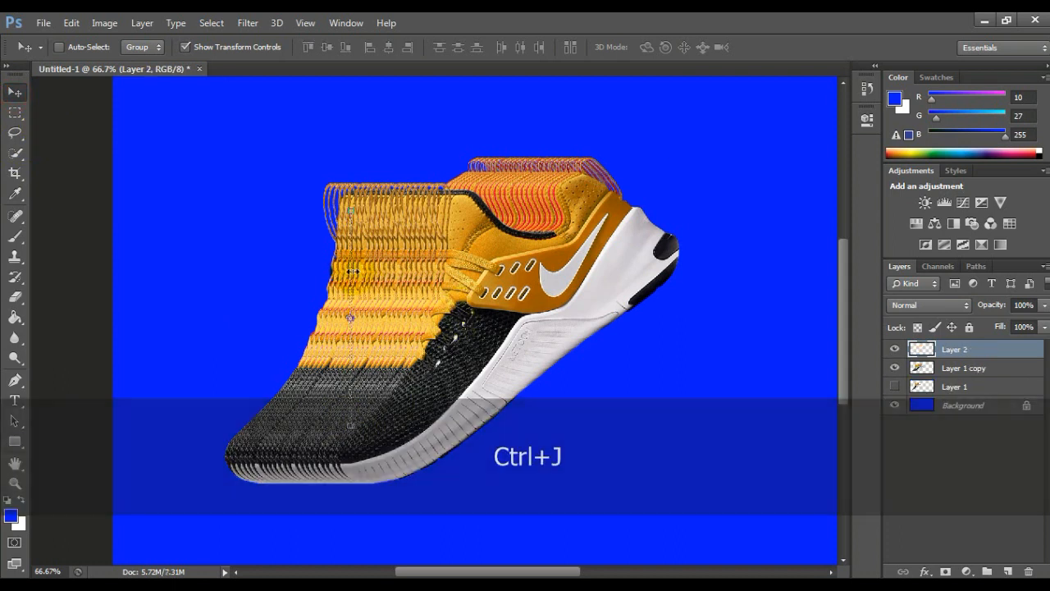
Step: Hide Layer 1 copy and stretch the thin copied strip horizontally into a wide band reaching the canvas's left edge
{"action": "left_click", "coordinate": [895, 368]}
{"action": "key", "text": "ctrl+t"}
{"action": "left_click_drag", "start_coordinate": [355, 319], "coordinate": [843, 345]}
{"action": "left_click_drag", "start_coordinate": [302, 322], "coordinate": [65, 328]}
Step: Scale the striped band to span the full canvas width at about 134% width and 160% height, centred at about Y 473 px
{"action": "left_click", "coordinate": [15, 484]}
{"action": "left_click", "coordinate": [359, 205]}
{"action": "right_click", "coordinate": [361, 234]}
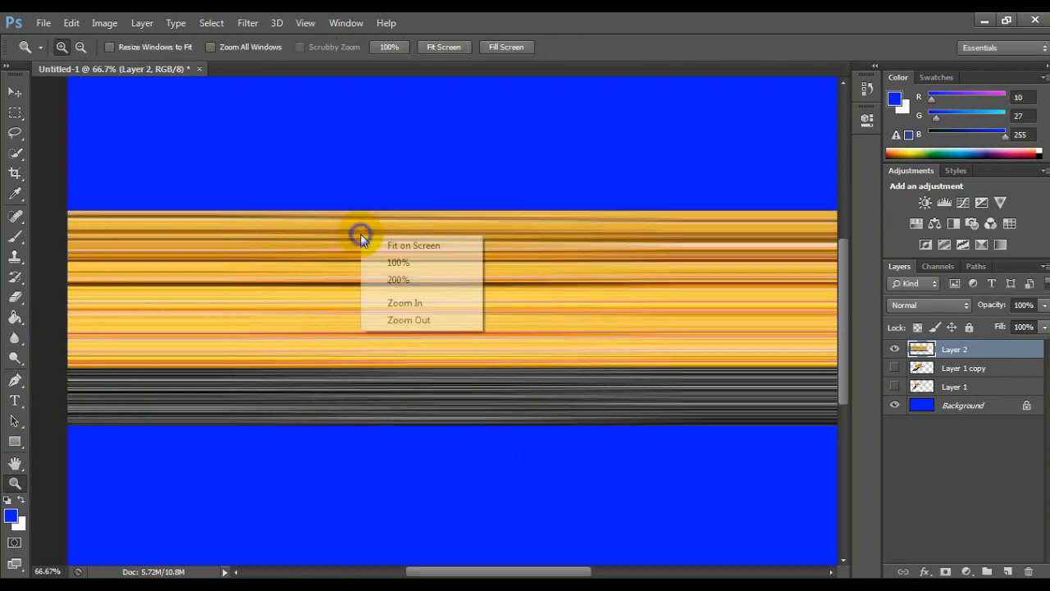
{"action": "left_click", "coordinate": [403, 321]}
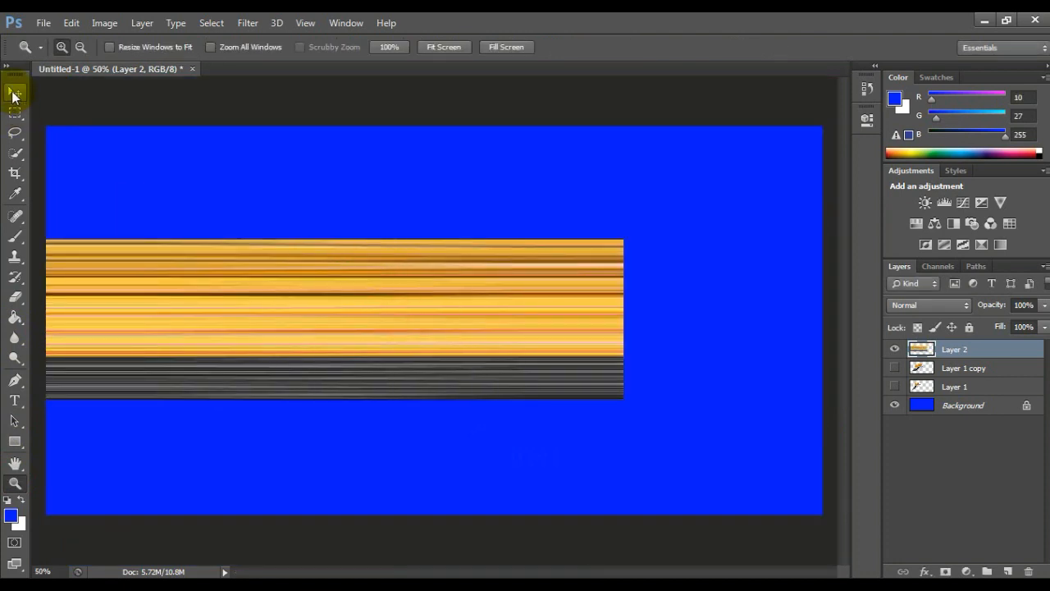
{"action": "left_click", "coordinate": [14, 93]}
{"action": "left_click_drag", "start_coordinate": [625, 240], "coordinate": [765, 185]}
{"action": "left_click_drag", "start_coordinate": [766, 292], "coordinate": [823, 290]}
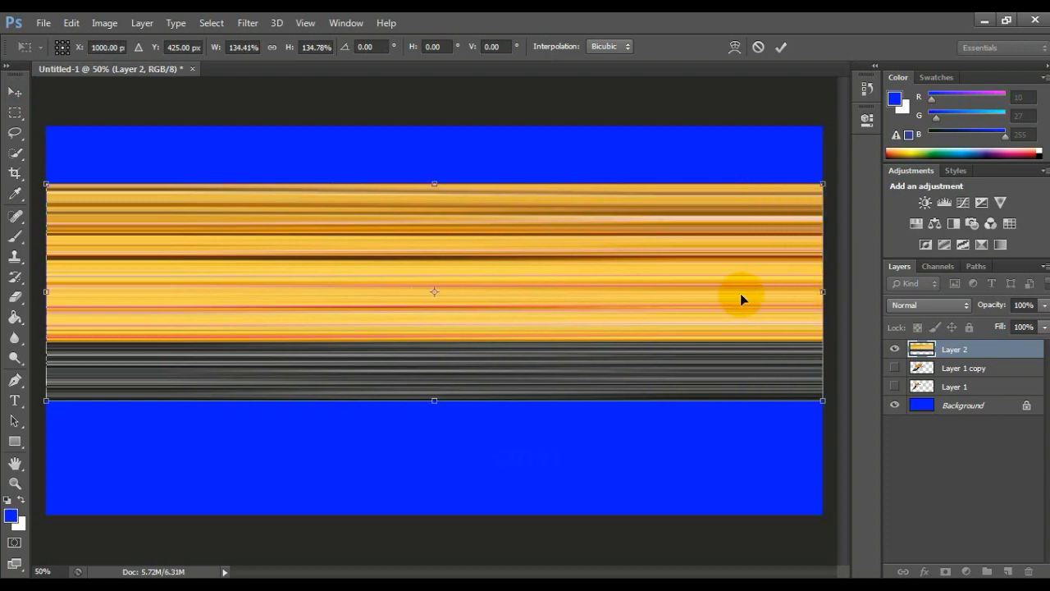
{"action": "left_click_drag", "start_coordinate": [591, 281], "coordinate": [592, 296]}
{"action": "left_click_drag", "start_coordinate": [434, 201], "coordinate": [433, 181]}
{"action": "left_click_drag", "start_coordinate": [434, 415], "coordinate": [434, 438]}
{"action": "left_click", "coordinate": [13, 92]}
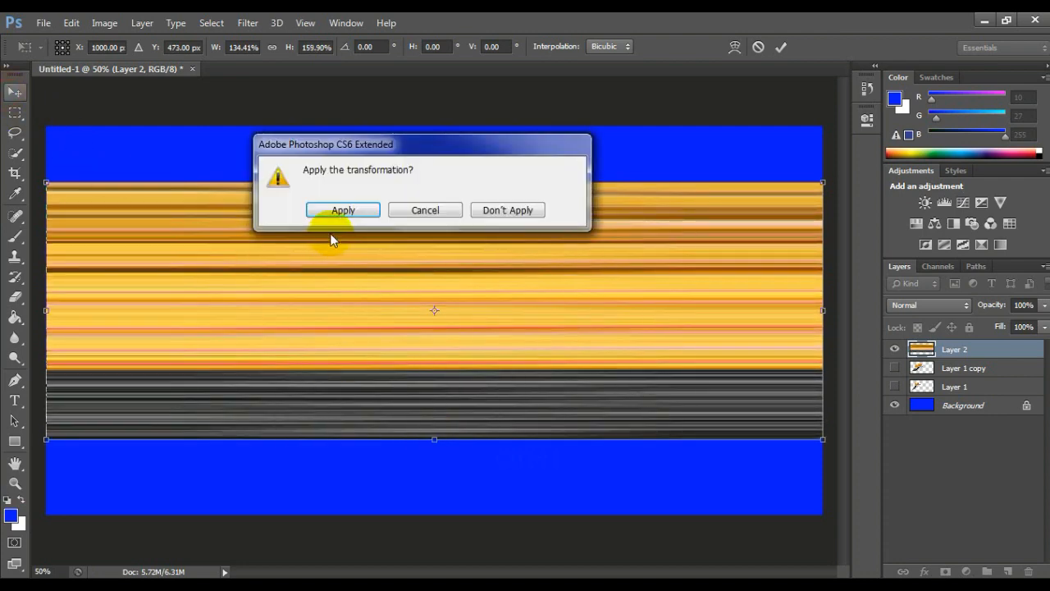
{"action": "left_click", "coordinate": [339, 211]}
Step: Move Layer 1 above Layer 2 in the stack and make it visible
{"action": "left_click", "coordinate": [925, 387]}
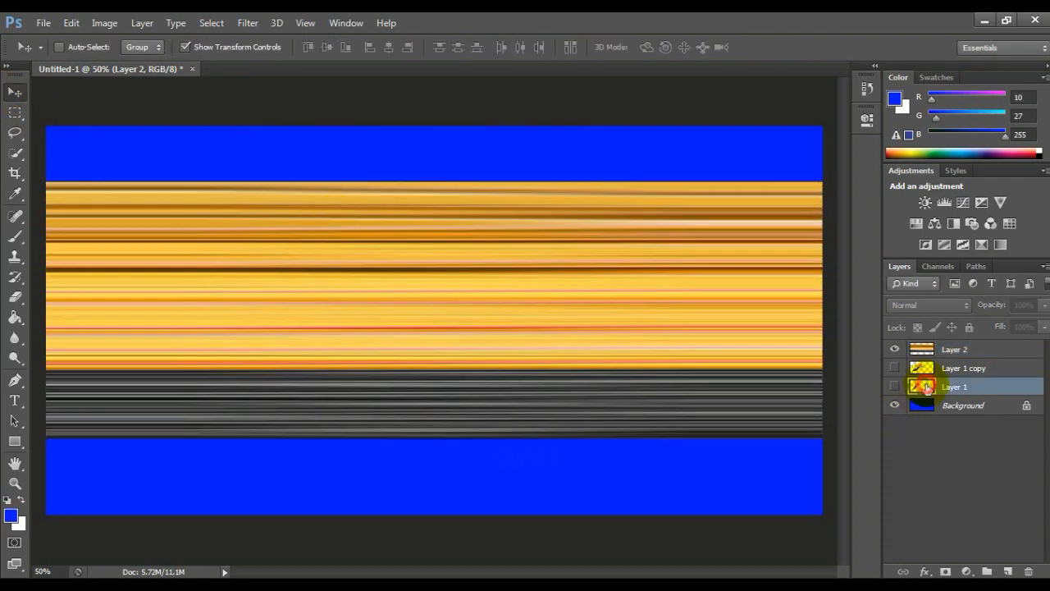
{"action": "left_click_drag", "start_coordinate": [925, 388], "coordinate": [946, 351]}
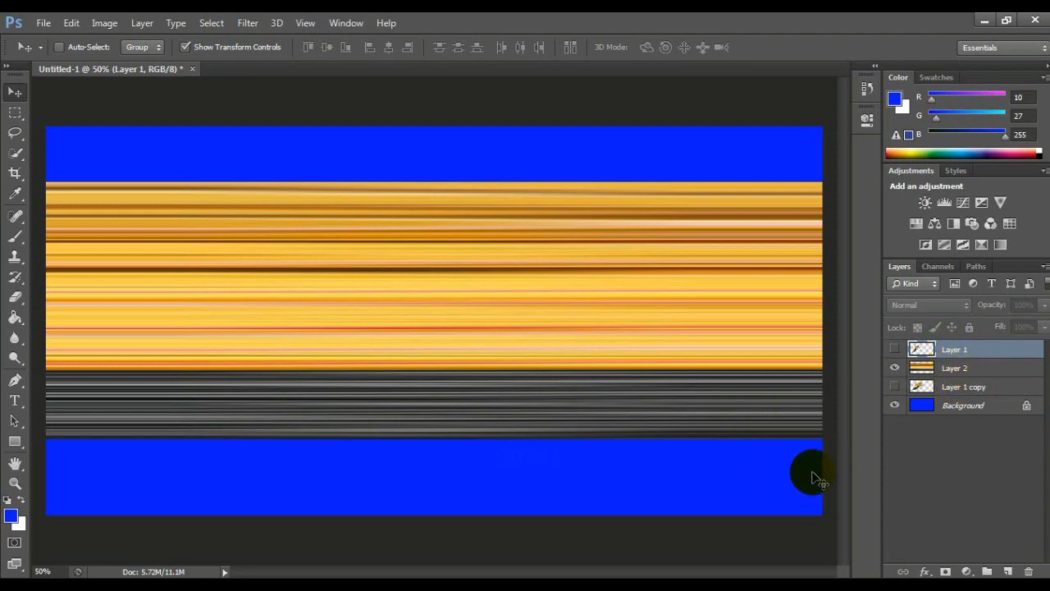
{"action": "left_click", "coordinate": [894, 350]}
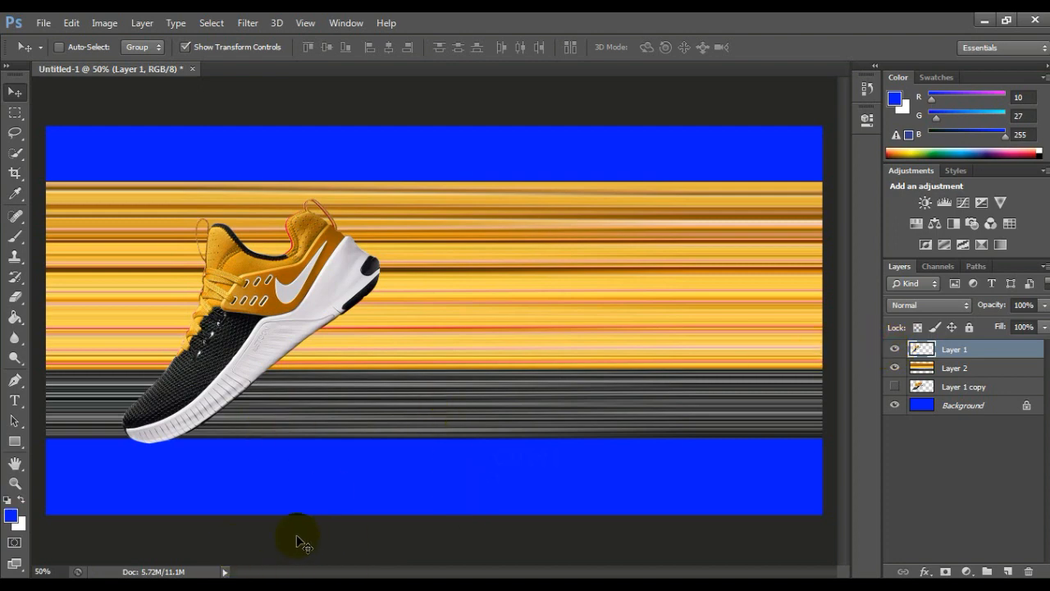
Step: Scale the shoe on Layer 1 to about 105.5% and place it at the band's left end, centred at about X 423.5, Y 470.5 px
{"action": "left_click", "coordinate": [304, 295]}
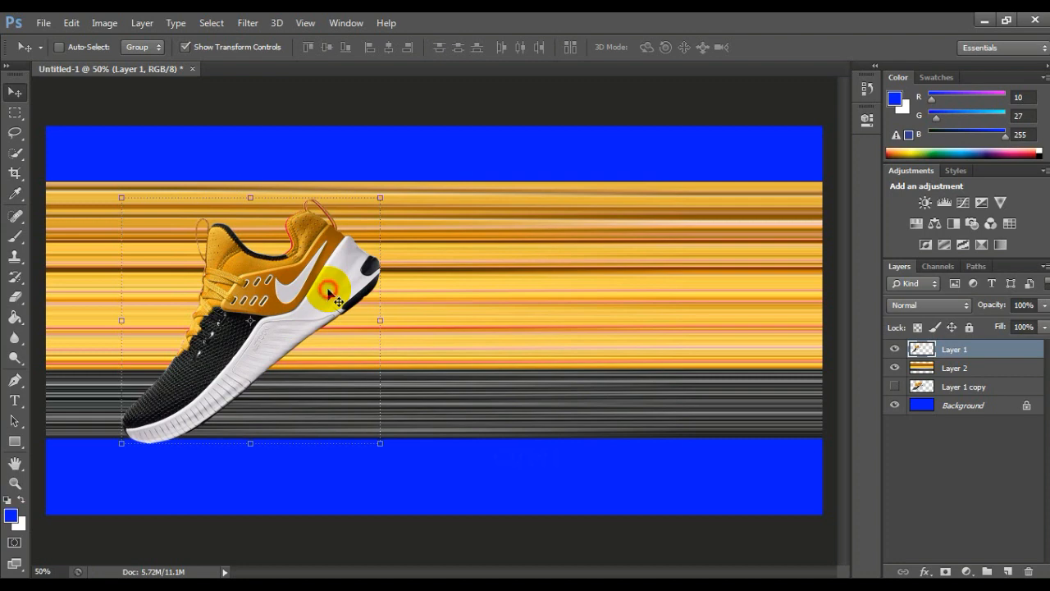
{"action": "left_click_drag", "start_coordinate": [329, 292], "coordinate": [324, 288]}
{"action": "left_click_drag", "start_coordinate": [378, 194], "coordinate": [398, 182]}
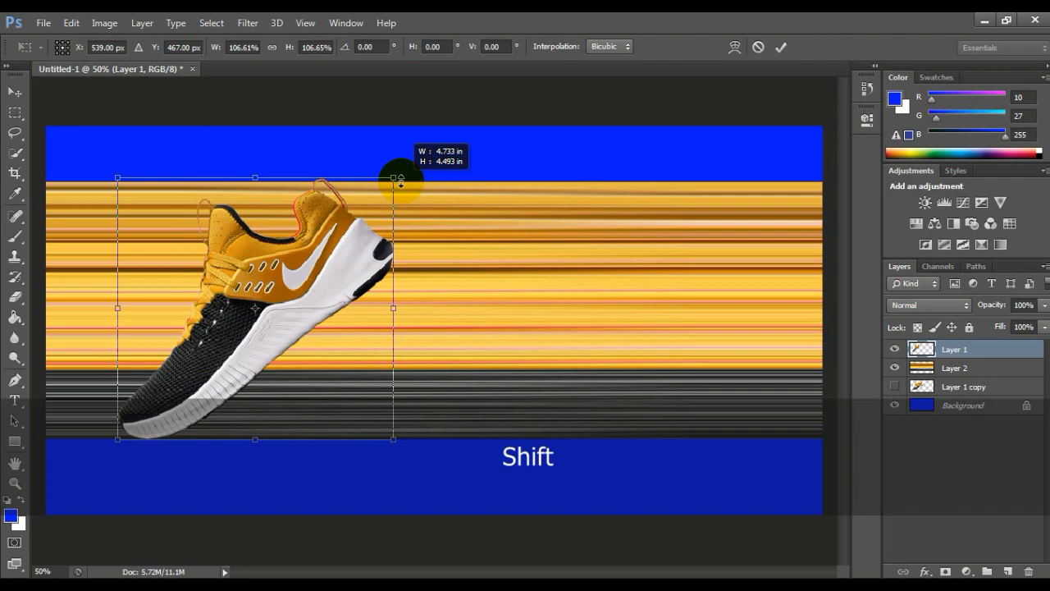
{"action": "left_click_drag", "start_coordinate": [400, 182], "coordinate": [400, 182]}
{"action": "left_click_drag", "start_coordinate": [344, 251], "coordinate": [300, 250]}
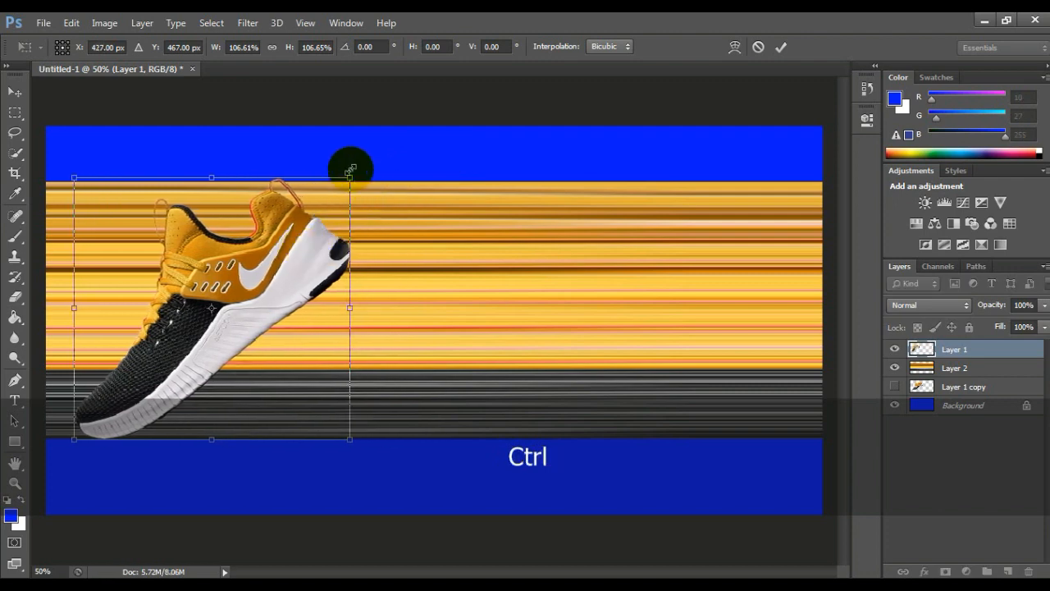
{"action": "left_click_drag", "start_coordinate": [354, 176], "coordinate": [350, 178]}
{"action": "left_click", "coordinate": [14, 91]}
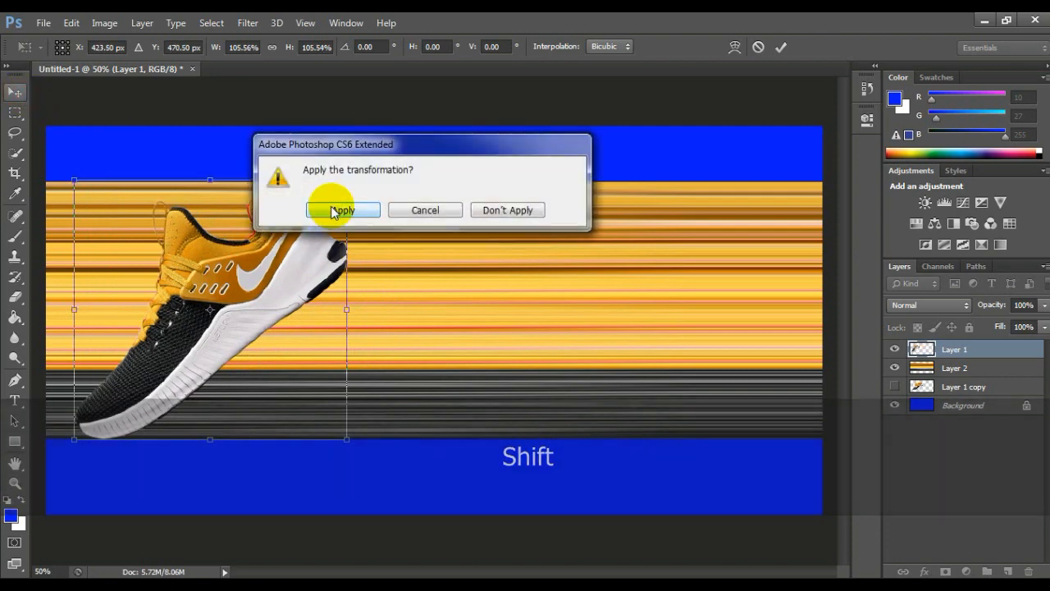
{"action": "left_click", "coordinate": [341, 210]}
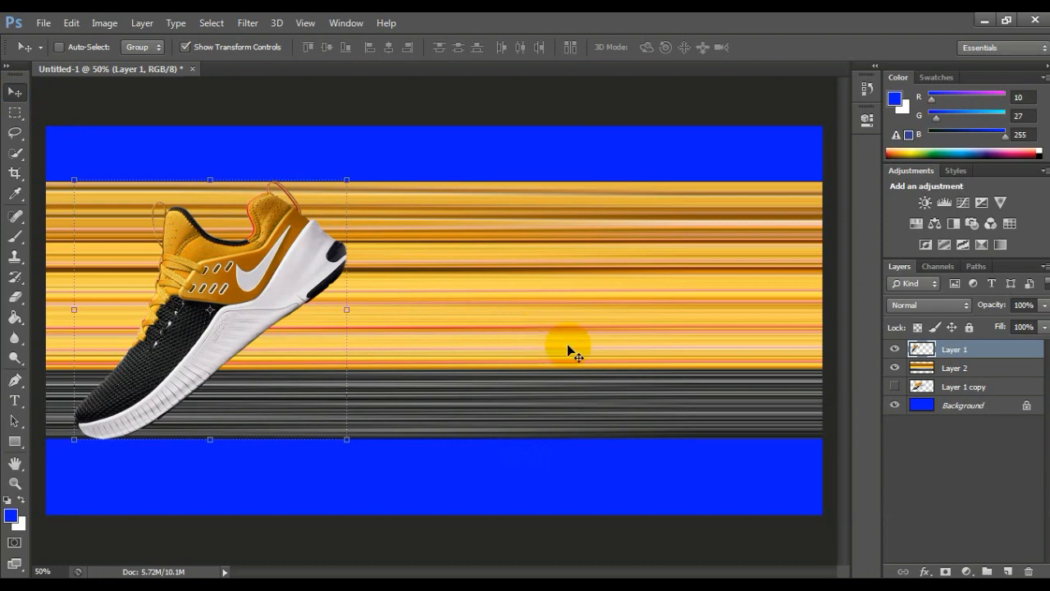
Step: Warp Layer 2 into a twisted ribbon by swapping its two right corners, pulling them beyond the canvas's upper and lower edges
{"action": "left_click", "coordinate": [930, 373]}
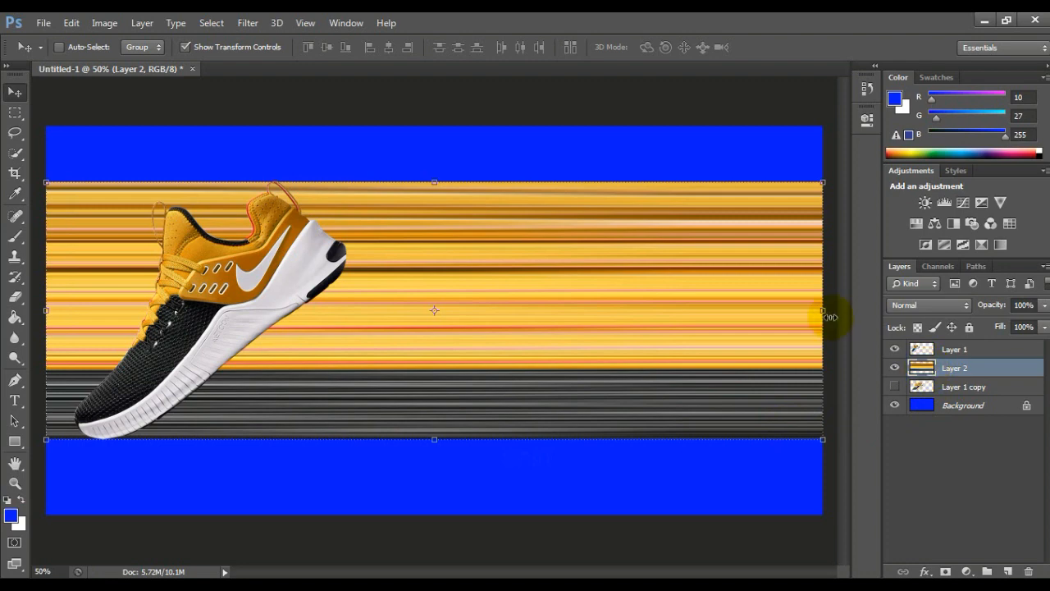
{"action": "left_click", "coordinate": [823, 184]}
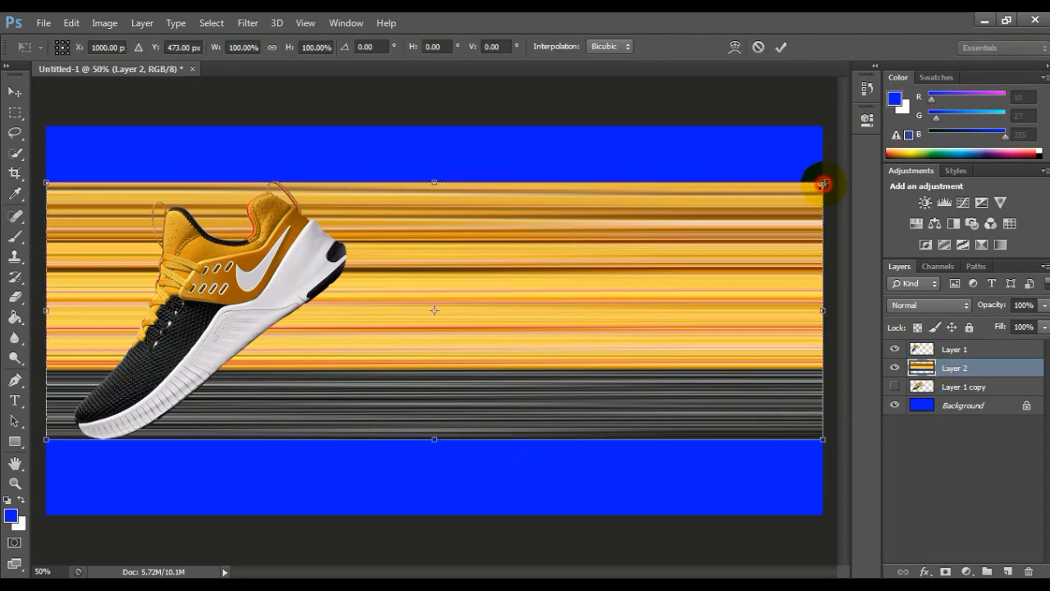
{"action": "left_click", "coordinate": [736, 48]}
{"action": "left_click_drag", "start_coordinate": [823, 187], "coordinate": [827, 526]}
{"action": "key", "text": "ctrl+z"}
{"action": "left_click_drag", "start_coordinate": [826, 450], "coordinate": [840, 19]}
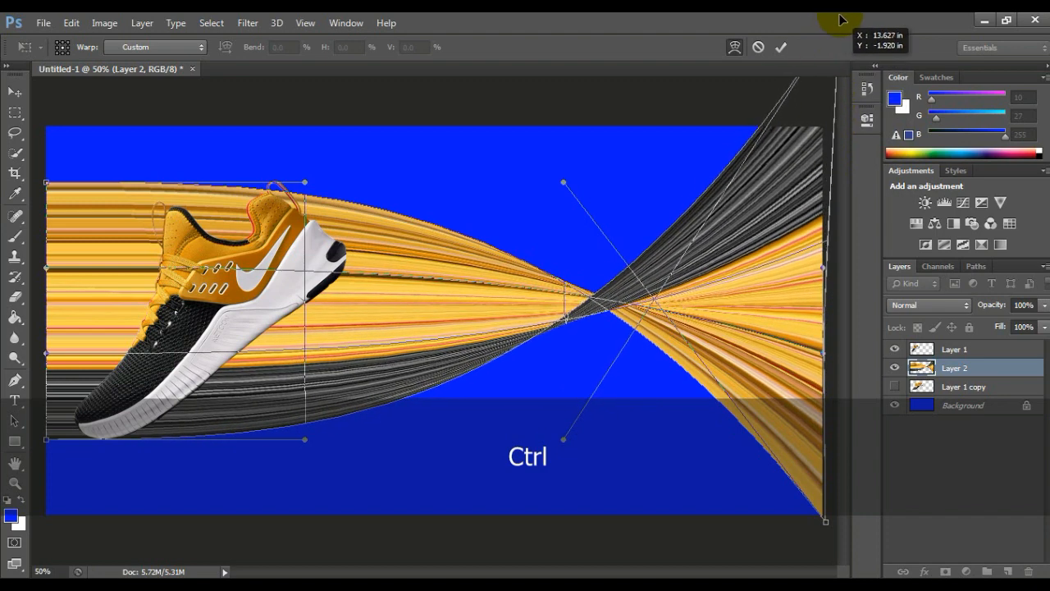
{"action": "left_click_drag", "start_coordinate": [840, 18], "coordinate": [840, 18]}
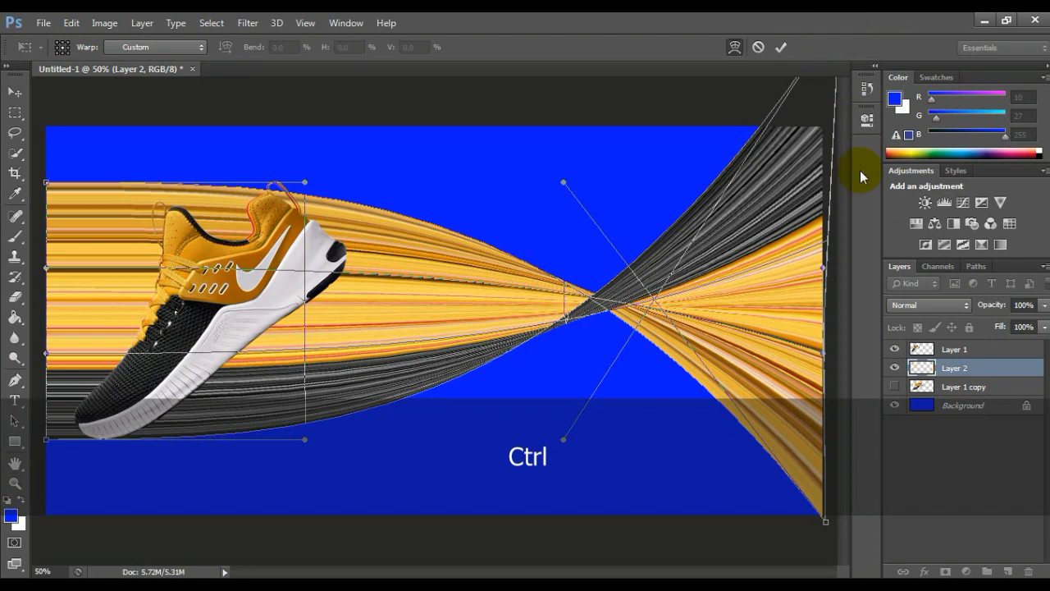
{"action": "left_click_drag", "start_coordinate": [826, 522], "coordinate": [835, 556]}
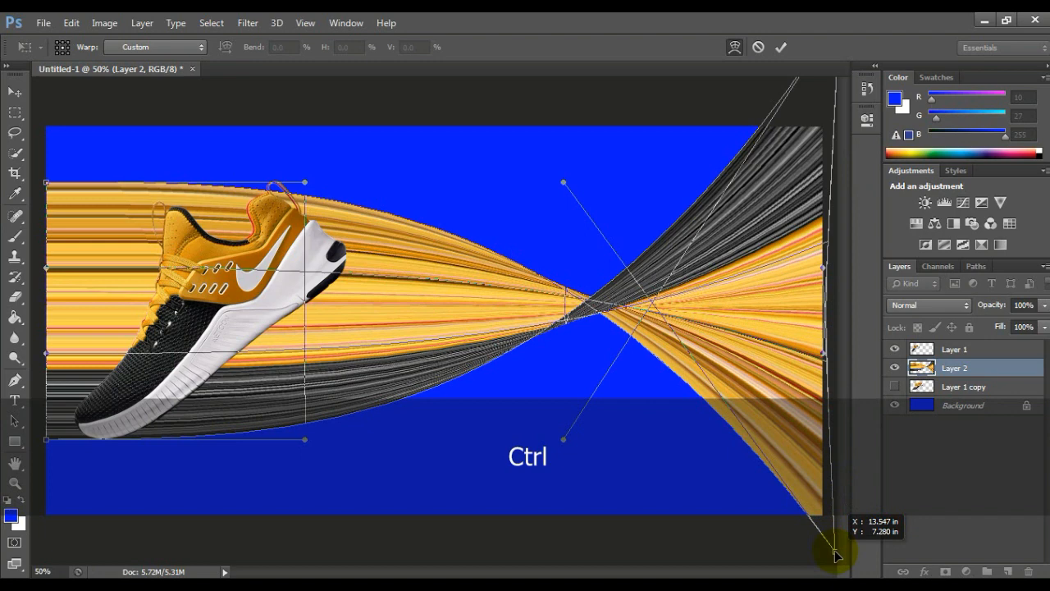
{"action": "left_click_drag", "start_coordinate": [834, 556], "coordinate": [834, 556]}
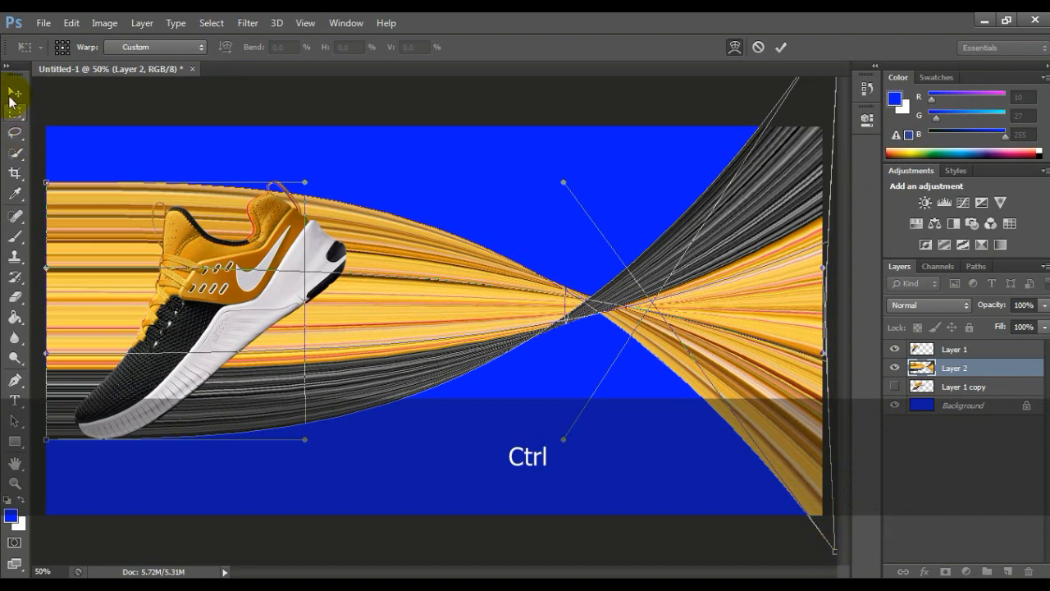
{"action": "left_click", "coordinate": [12, 102]}
{"action": "left_click", "coordinate": [338, 207]}
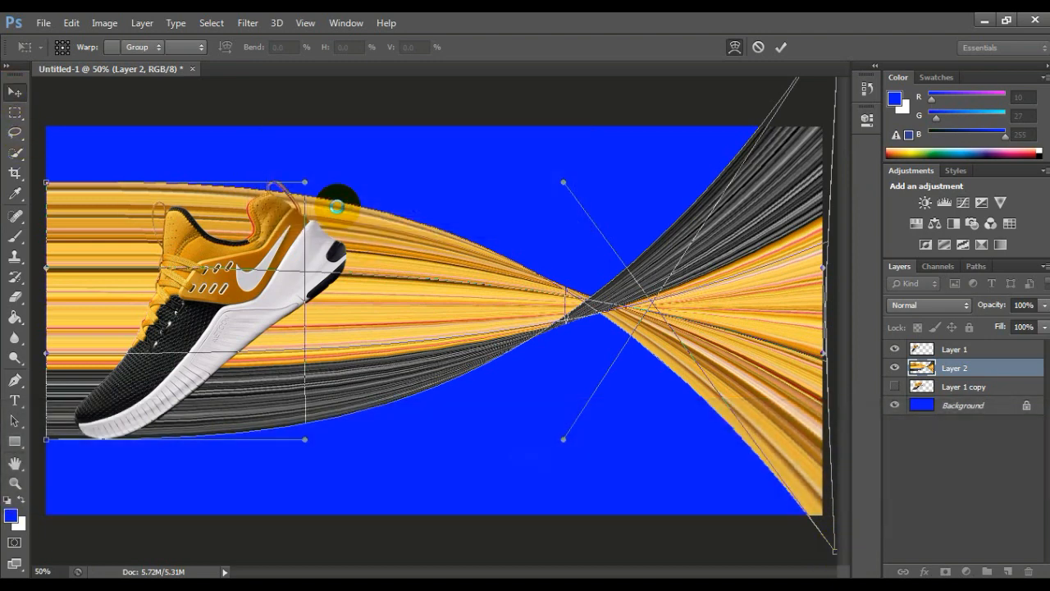
Step: Outline the part of Layer 2's band left of the shoe with the Polygonal Lasso, delete it and deselect
{"action": "left_click", "coordinate": [893, 385]}
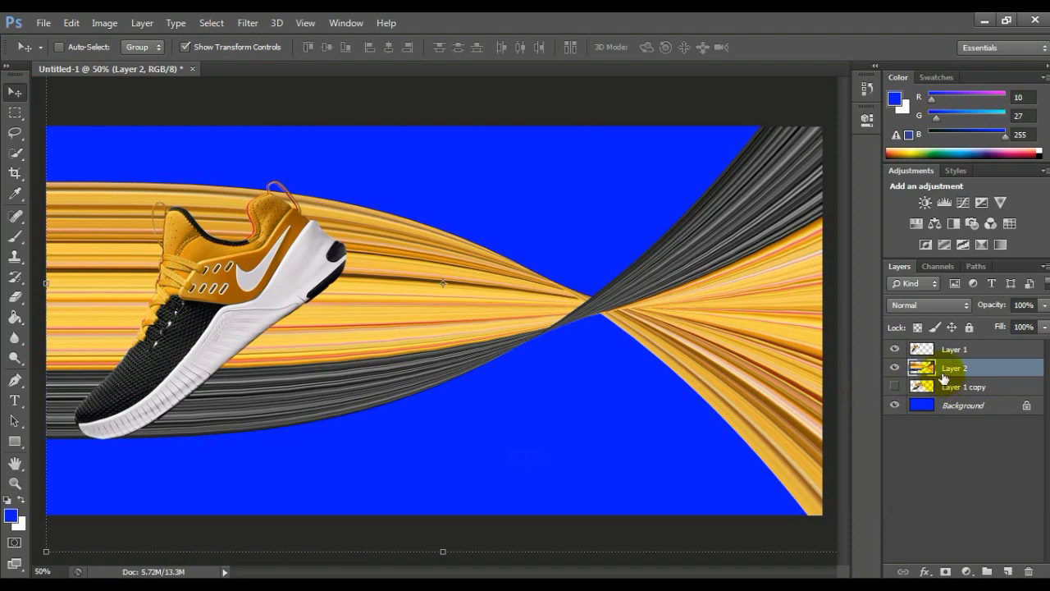
{"action": "left_click", "coordinate": [14, 135]}
{"action": "left_click", "coordinate": [47, 146]}
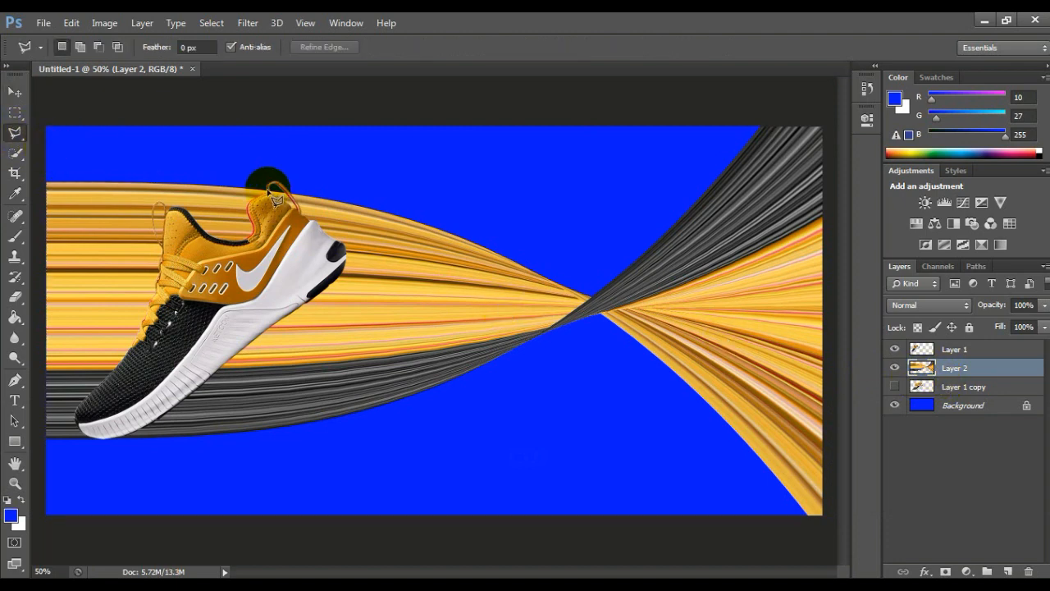
{"action": "left_click", "coordinate": [277, 247]}
{"action": "left_click", "coordinate": [99, 443]}
{"action": "left_click", "coordinate": [42, 153]}
{"action": "left_click", "coordinate": [205, 157]}
{"action": "left_click", "coordinate": [257, 174]}
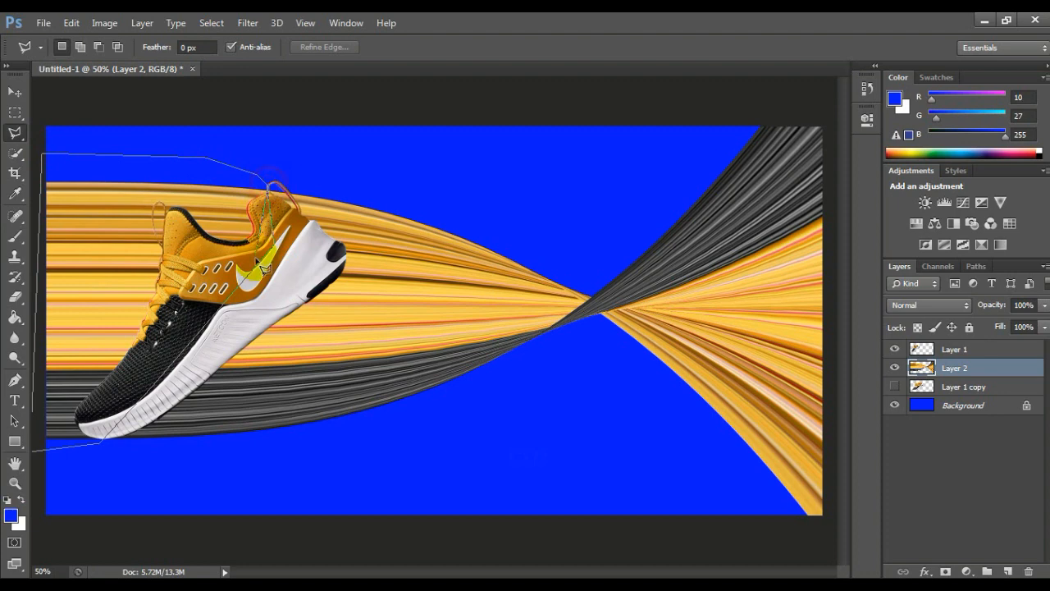
{"action": "double_click", "coordinate": [275, 197]}
{"action": "key", "text": "Delete"}
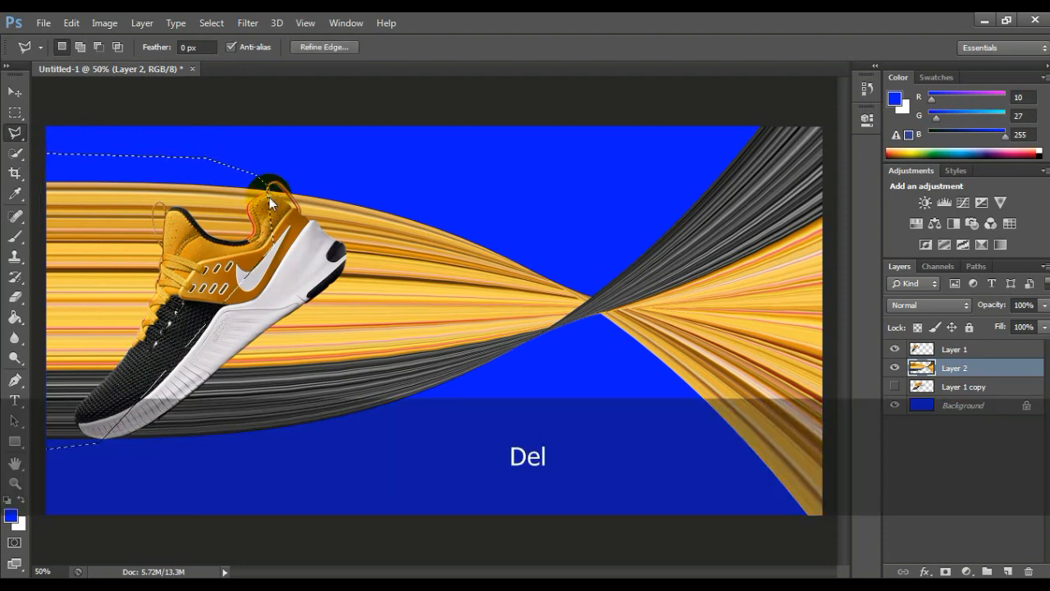
{"action": "key", "text": "ctrl+d"}
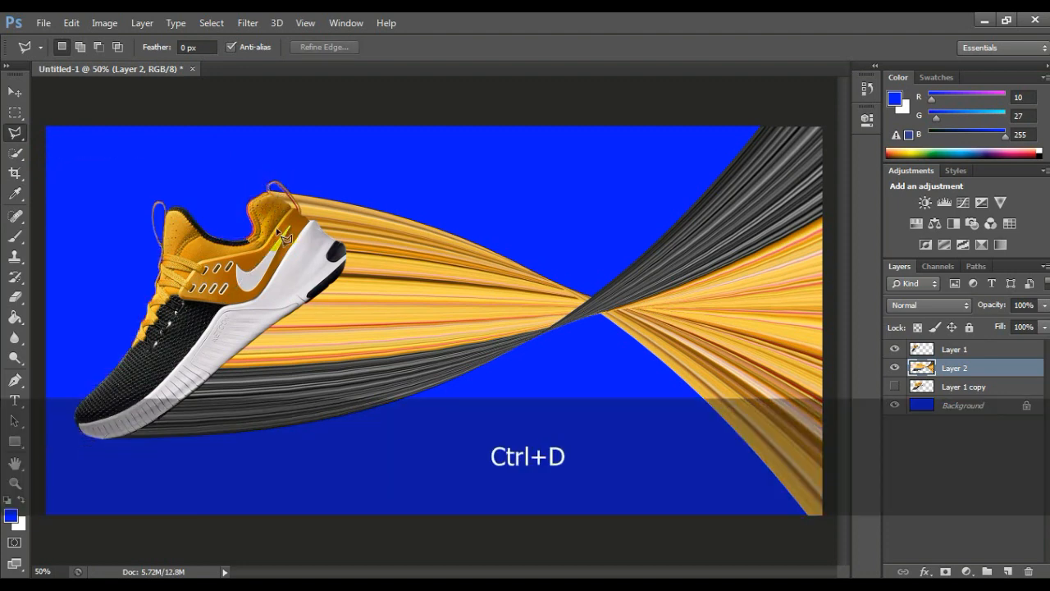
Step: Darken the ribbon's black stripes on Layer 2 with the Burn tool, using a 125 px brush, Midtones range and 50% exposure
{"action": "left_click", "coordinate": [14, 484]}
{"action": "right_click", "coordinate": [379, 267]}
{"action": "left_click", "coordinate": [392, 278]}
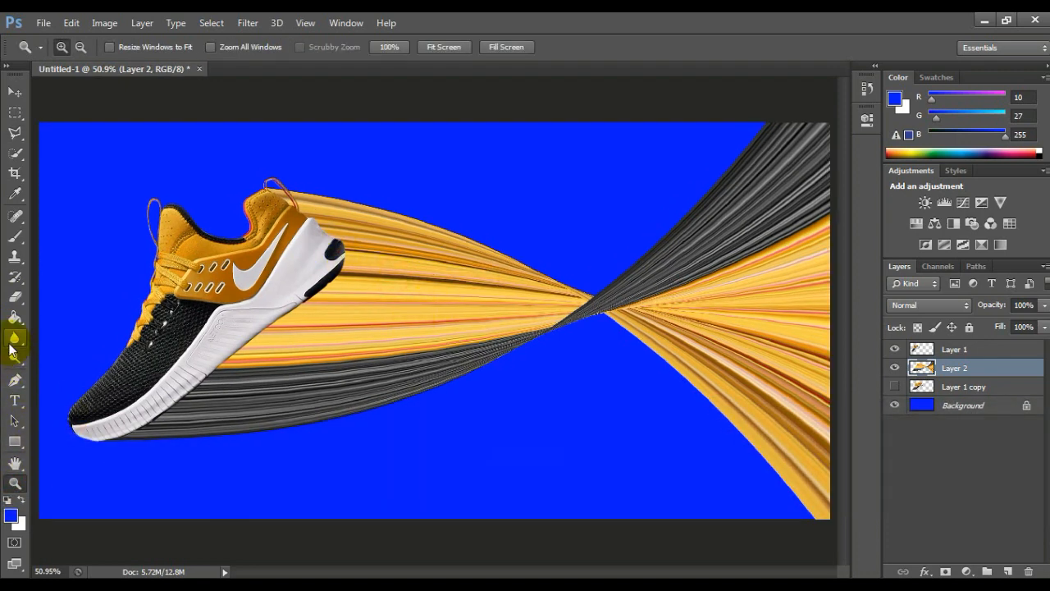
{"action": "right_click", "coordinate": [21, 366]}
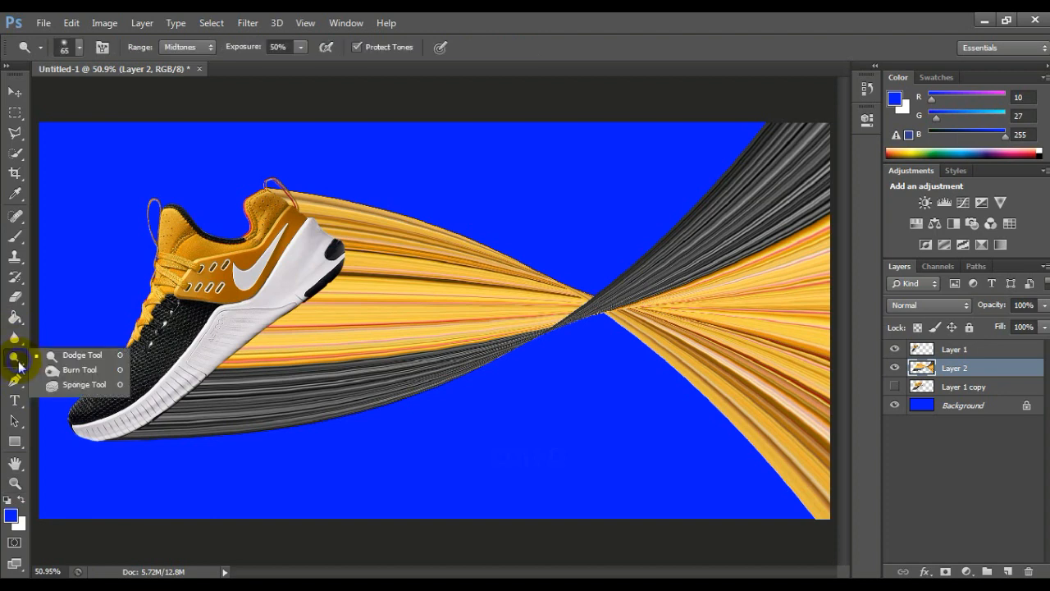
{"action": "left_click", "coordinate": [65, 369]}
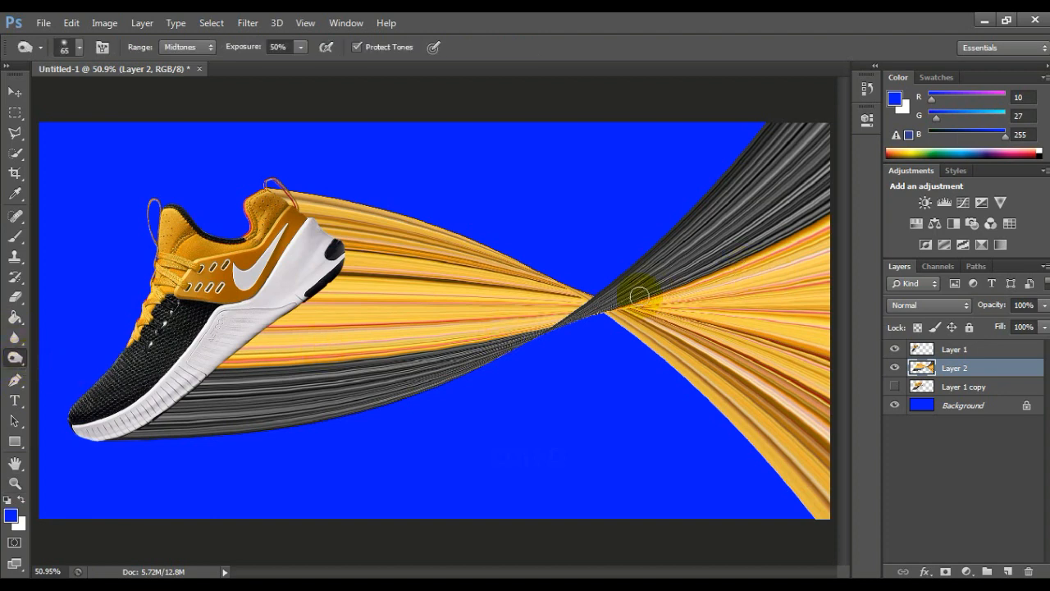
{"action": "key", "text": "bracketright"}
{"action": "key", "text": "bracketright"}
{"action": "key", "text": "bracketright"}
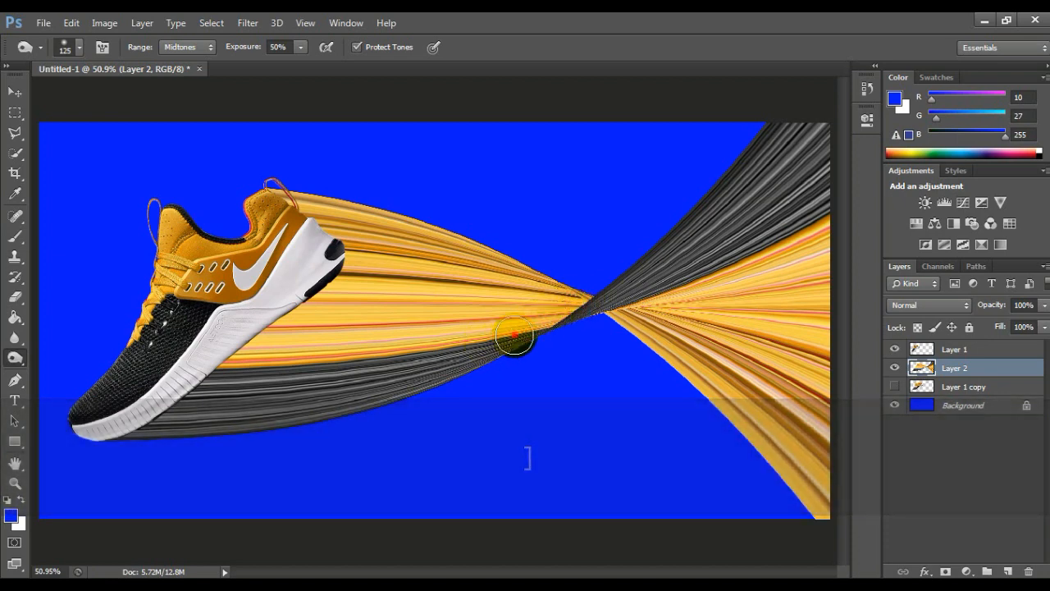
{"action": "mouse_move", "coordinate": [573, 306]}
{"action": "left_mouse_down"}
{"action": "mouse_move", "coordinate": [457, 359]}
{"action": "mouse_move", "coordinate": [483, 357]}
{"action": "mouse_move", "coordinate": [344, 394]}
{"action": "mouse_move", "coordinate": [493, 344]}
{"action": "mouse_move", "coordinate": [272, 388]}
{"action": "mouse_move", "coordinate": [377, 370]}
{"action": "mouse_move", "coordinate": [227, 384]}
{"action": "mouse_move", "coordinate": [298, 382]}
{"action": "mouse_move", "coordinate": [168, 406]}
{"action": "mouse_move", "coordinate": [379, 376]}
{"action": "mouse_move", "coordinate": [140, 424]}
{"action": "left_mouse_up"}
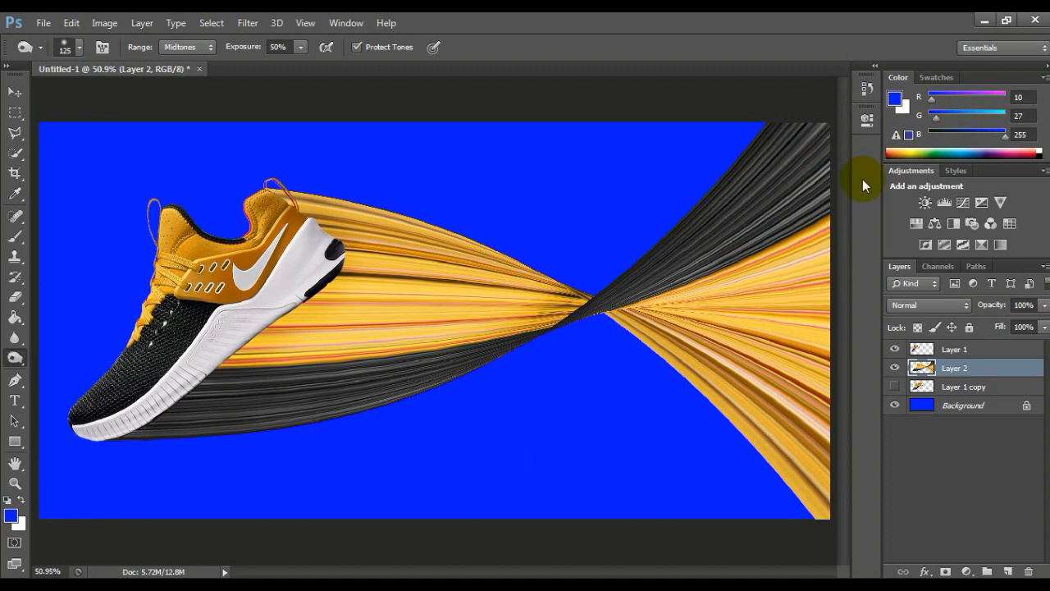
{"action": "left_click", "coordinate": [15, 483]}
{"action": "right_click", "coordinate": [376, 266]}
{"action": "left_click", "coordinate": [421, 344]}
{"action": "right_click", "coordinate": [473, 219]}
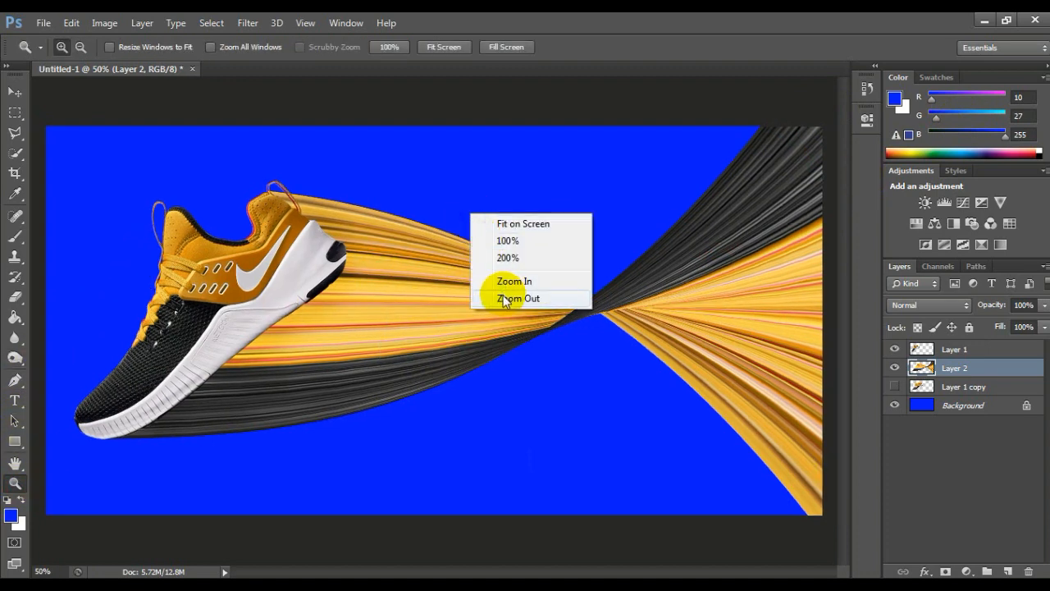
{"action": "left_click", "coordinate": [502, 297]}
{"action": "left_click_drag", "start_coordinate": [713, 465], "coordinate": [147, 180]}
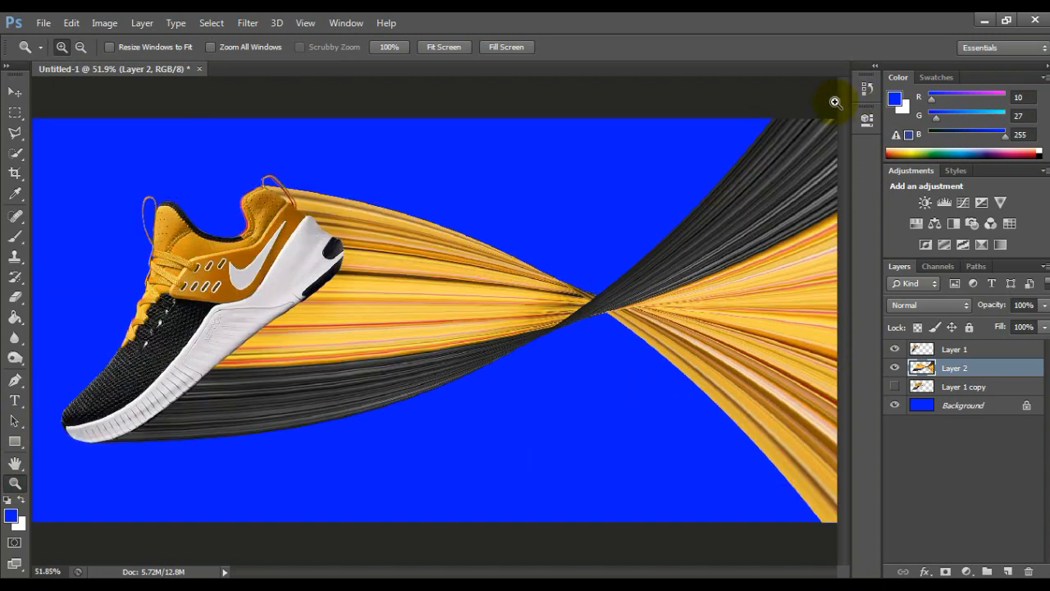